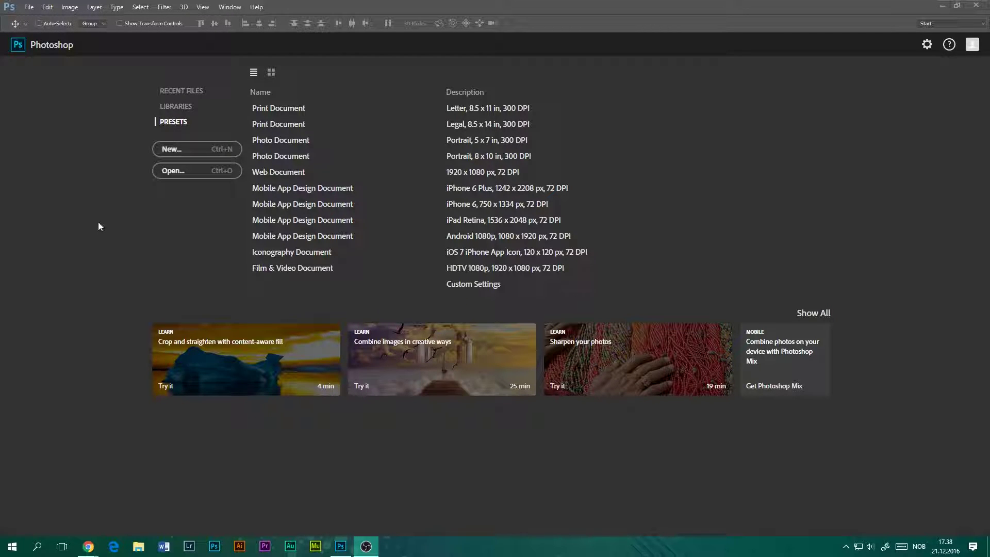
Step: Switch the workspace to Design Space (Preview) from the workspace list
{"action": "left_click", "coordinate": [948, 24]}
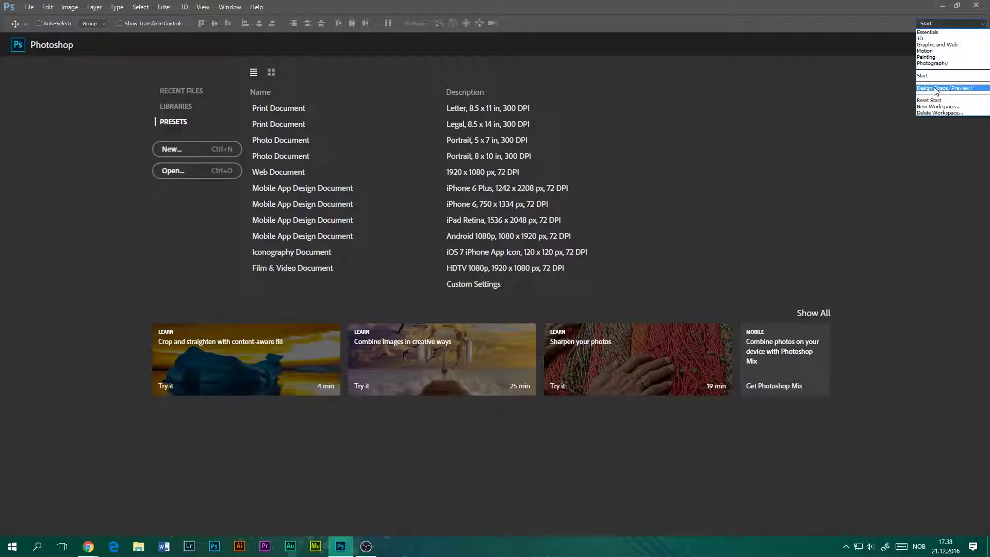
{"action": "left_click", "coordinate": [936, 90]}
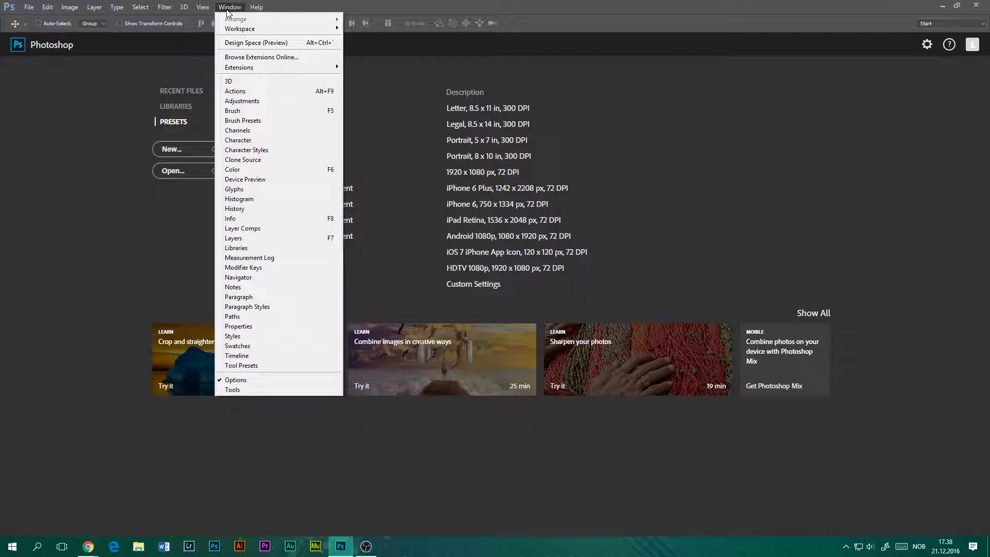
{"action": "left_click", "coordinate": [245, 44]}
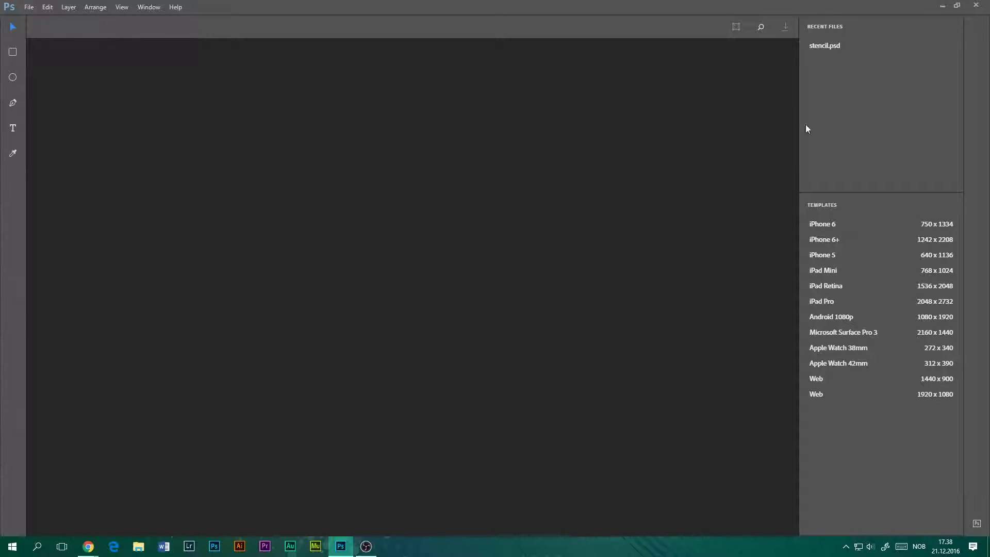
Step: Create a Microsoft Surface Pro 3 document and load the Typekit Manager library
{"action": "left_click", "coordinate": [843, 335]}
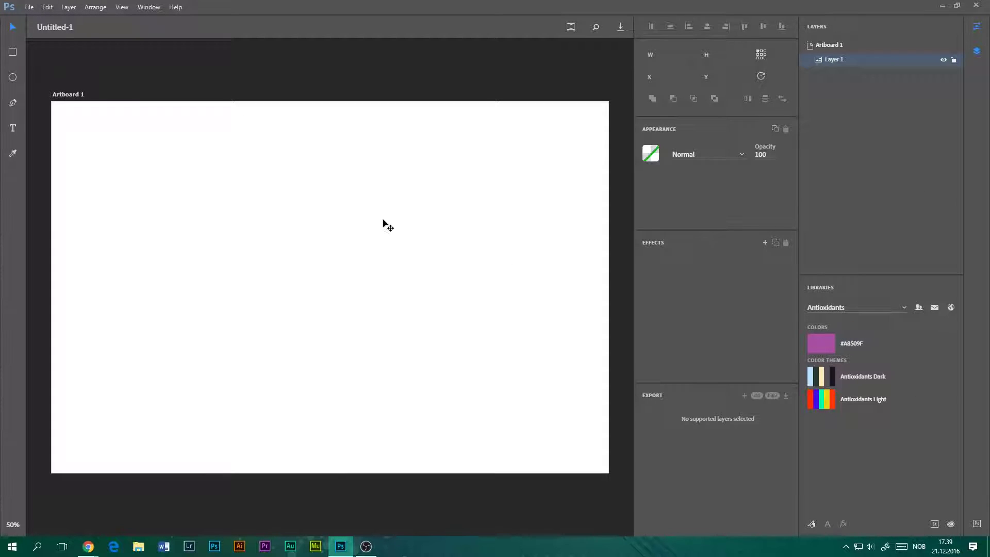
{"action": "left_click", "coordinate": [858, 307]}
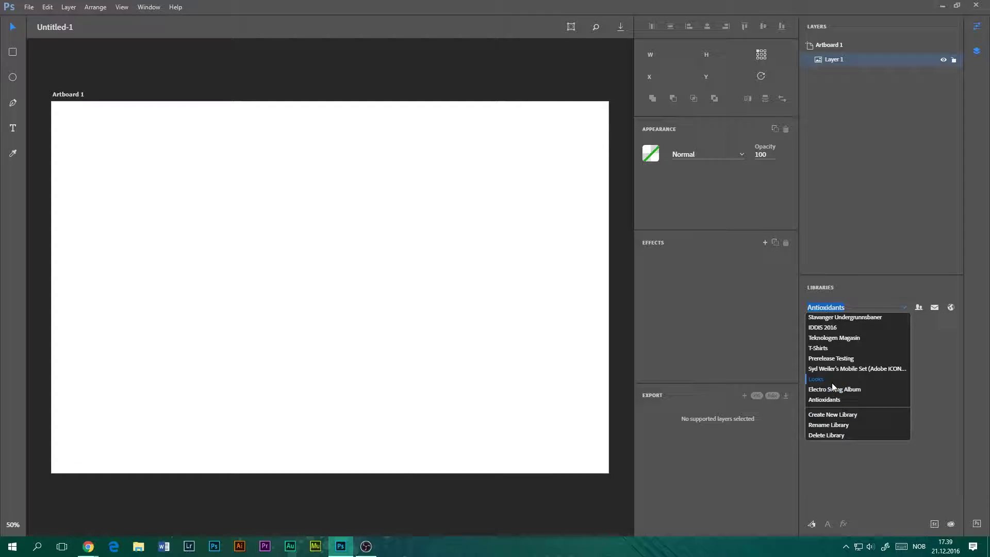
{"action": "scroll", "coordinate": [832, 383], "scroll_direction": "up", "scroll_amount": 3}
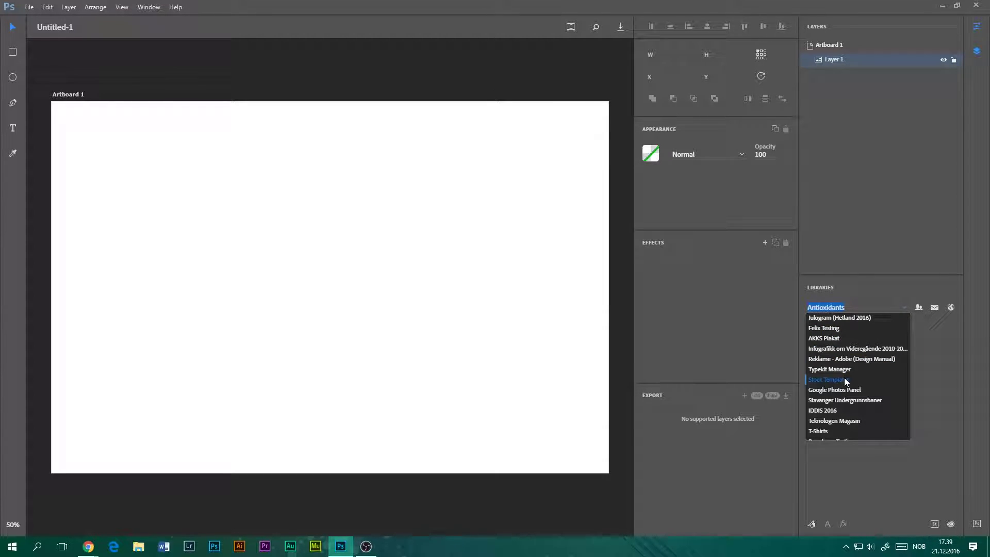
{"action": "left_click", "coordinate": [831, 369]}
{"action": "scroll", "coordinate": [849, 379], "scroll_direction": "down", "scroll_amount": 2}
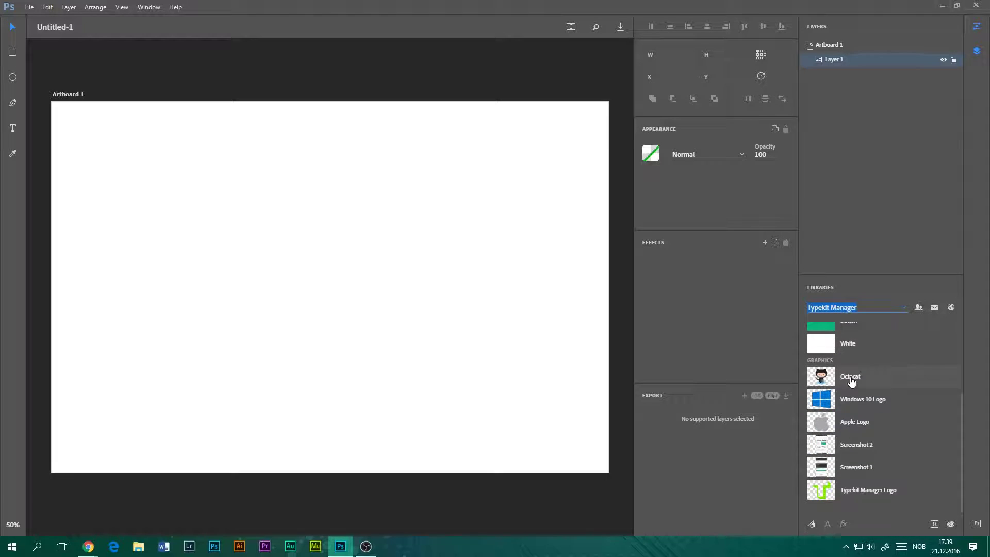
{"action": "scroll", "coordinate": [850, 380], "scroll_direction": "up", "scroll_amount": 3}
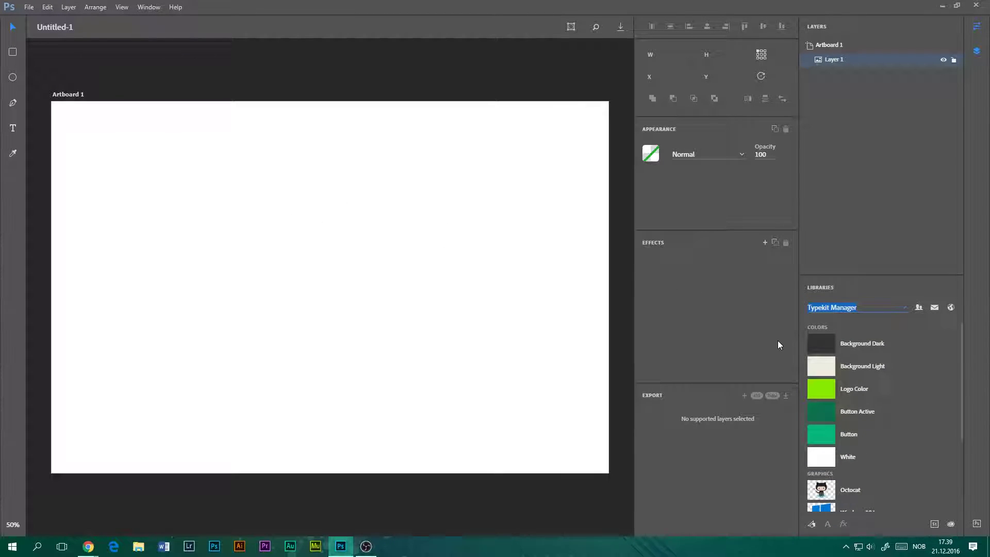
{"action": "left_click", "coordinate": [822, 346]}
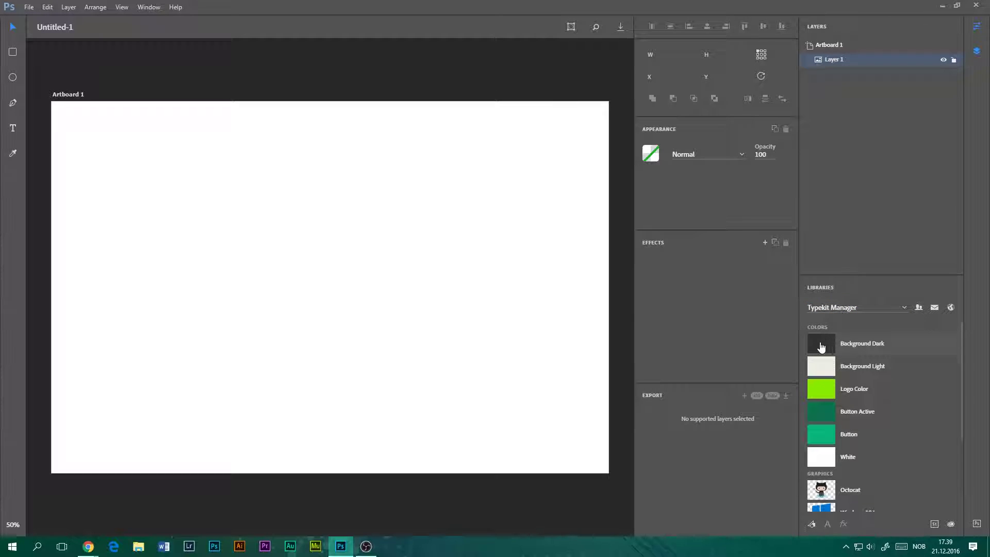
Step: Draw a rectangle over the artboard and fill it with Background Dark
{"action": "left_click", "coordinate": [12, 52]}
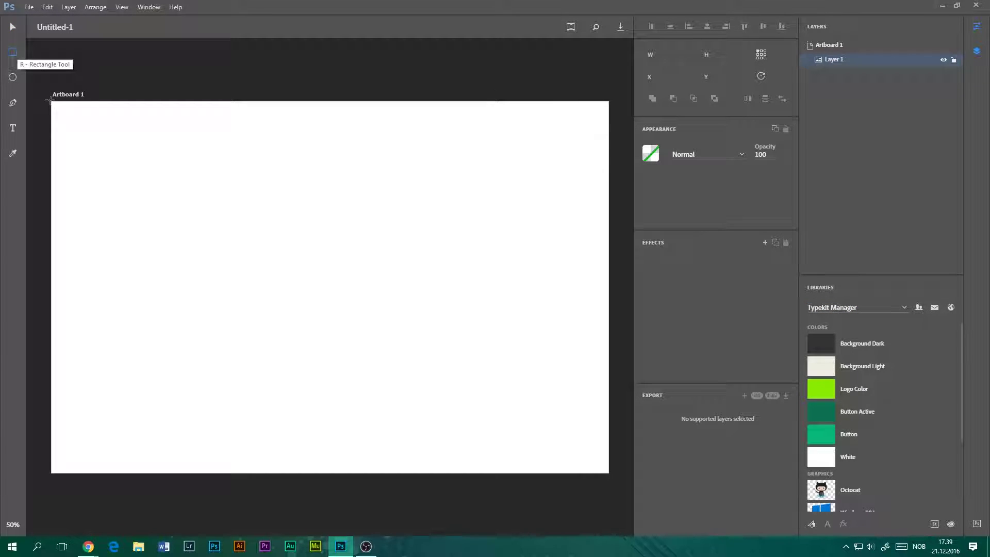
{"action": "mouse_move", "coordinate": [52, 101]}
{"action": "left_mouse_down"}
{"action": "mouse_move", "coordinate": [296, 238]}
{"action": "mouse_move", "coordinate": [612, 475]}
{"action": "left_mouse_up"}
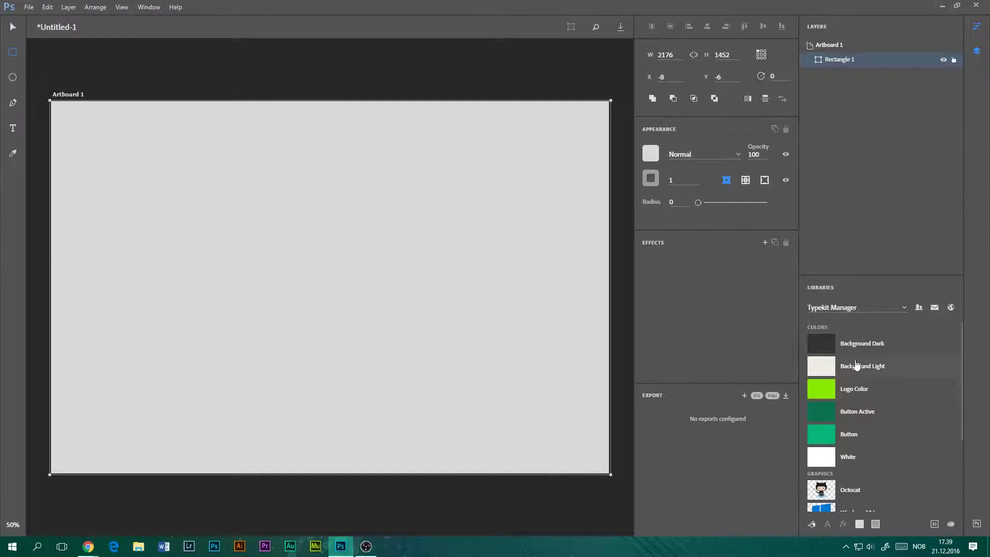
{"action": "left_click", "coordinate": [824, 351]}
Step: Resize the rectangle to 2160 × 1440 at position 0,0
{"action": "left_click", "coordinate": [12, 27]}
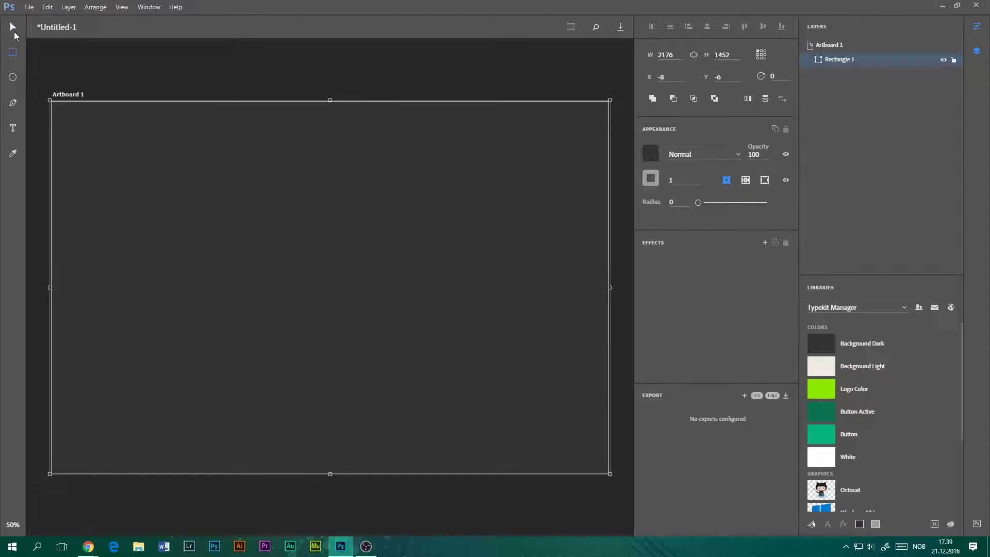
{"action": "left_click_drag", "start_coordinate": [89, 135], "coordinate": [89, 142]}
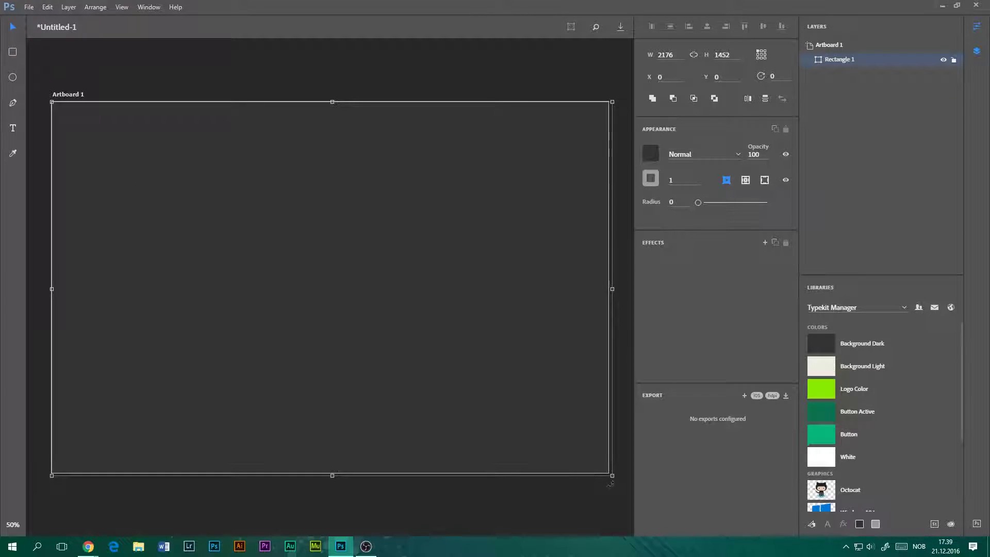
{"action": "left_click_drag", "start_coordinate": [611, 475], "coordinate": [608, 473]}
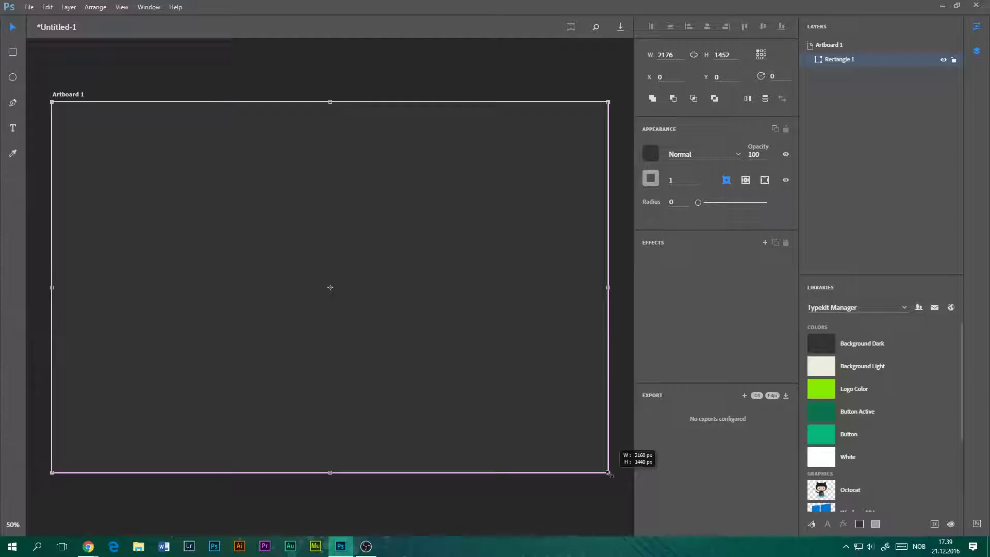
{"action": "left_click", "coordinate": [507, 79]}
{"action": "left_click", "coordinate": [248, 148]}
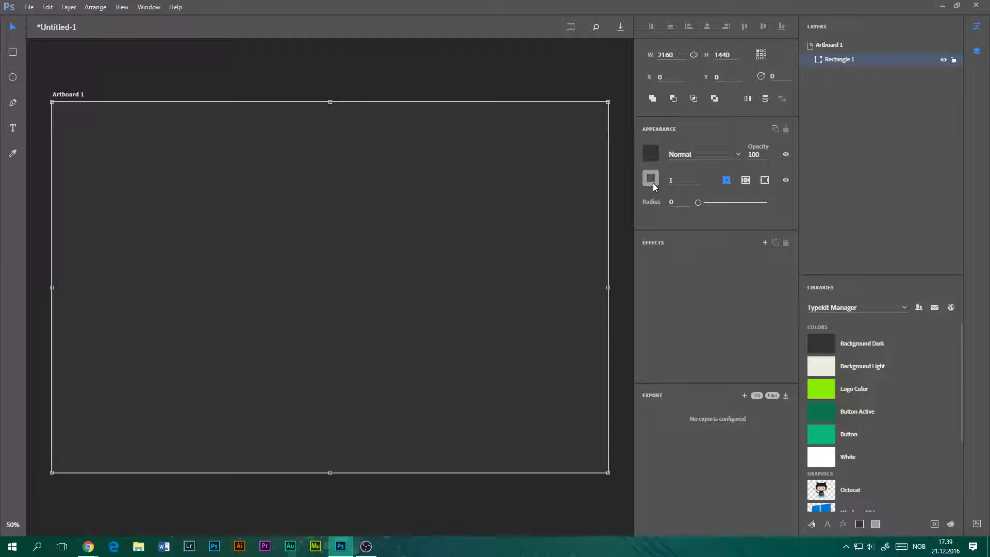
Step: Set the rectangle's stroke width to 0 and reselect it
{"action": "left_click", "coordinate": [655, 183]}
{"action": "type", "text": "0"}
{"action": "key", "text": "Return"}
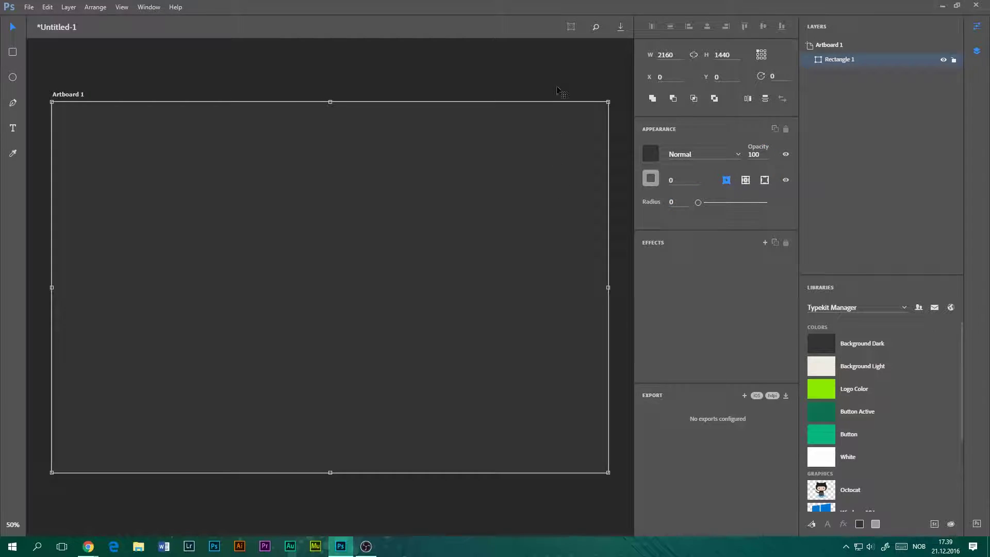
{"action": "left_click", "coordinate": [564, 136]}
{"action": "left_click", "coordinate": [559, 181]}
{"action": "left_click", "coordinate": [573, 85]}
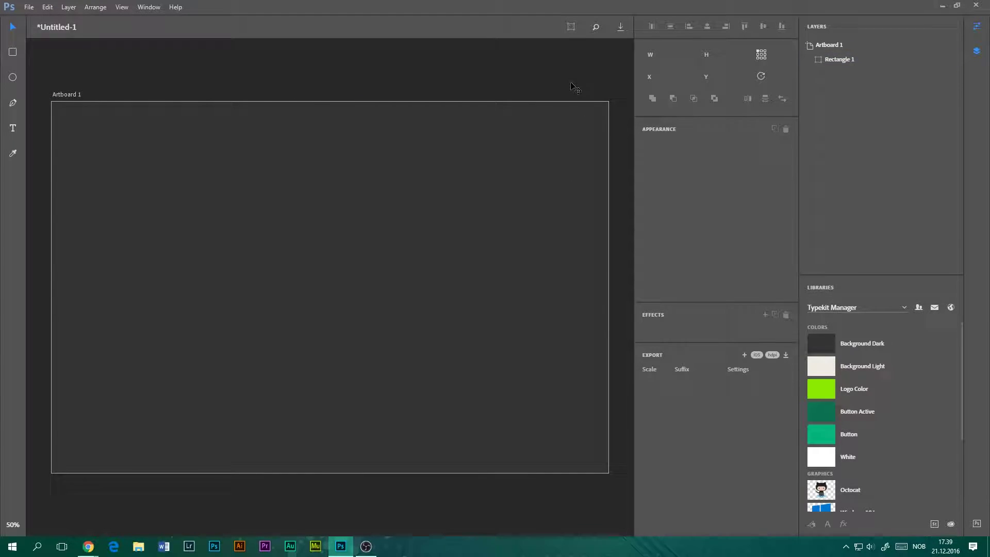
{"action": "left_click", "coordinate": [564, 152]}
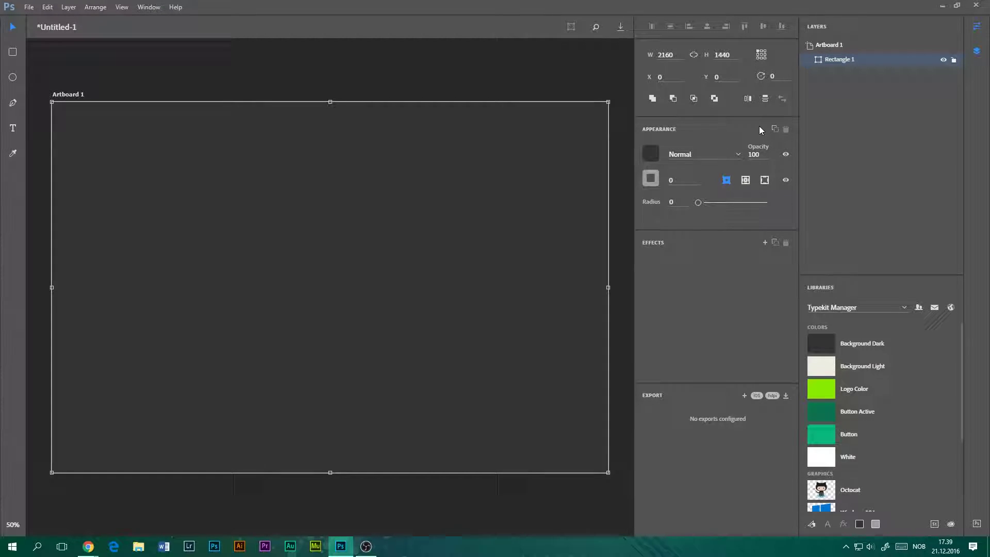
Step: Adjust the rectangle's stroke colour opacity, ending at full opacity
{"action": "left_click", "coordinate": [650, 179]}
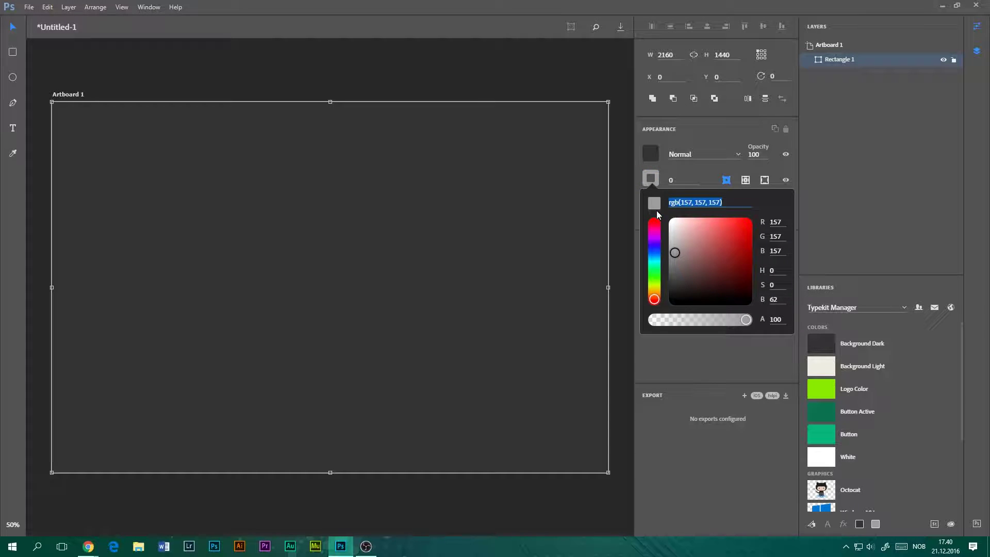
{"action": "left_click_drag", "start_coordinate": [745, 320], "coordinate": [649, 321]}
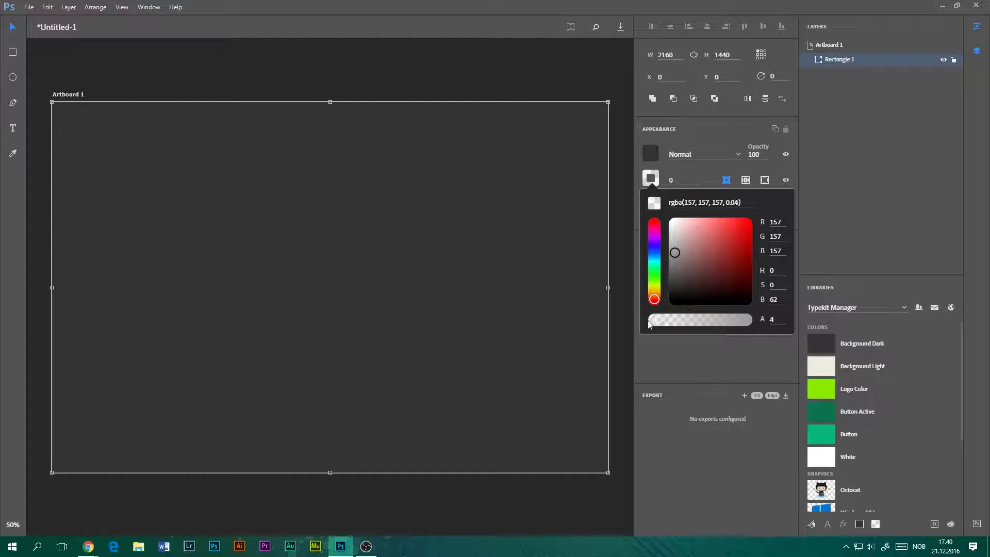
{"action": "left_click", "coordinate": [673, 354]}
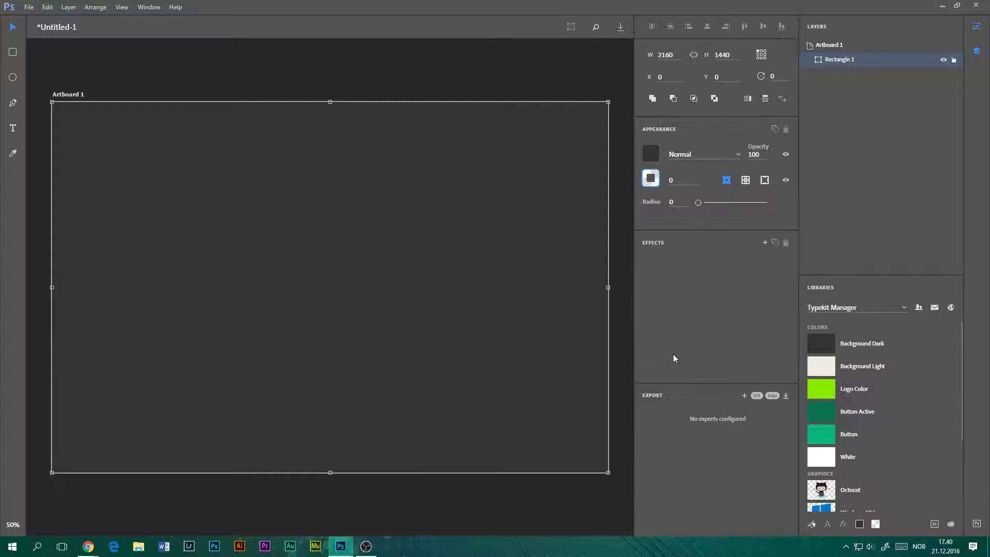
{"action": "left_click", "coordinate": [546, 83]}
{"action": "left_click", "coordinate": [539, 171]}
{"action": "left_click", "coordinate": [649, 179]}
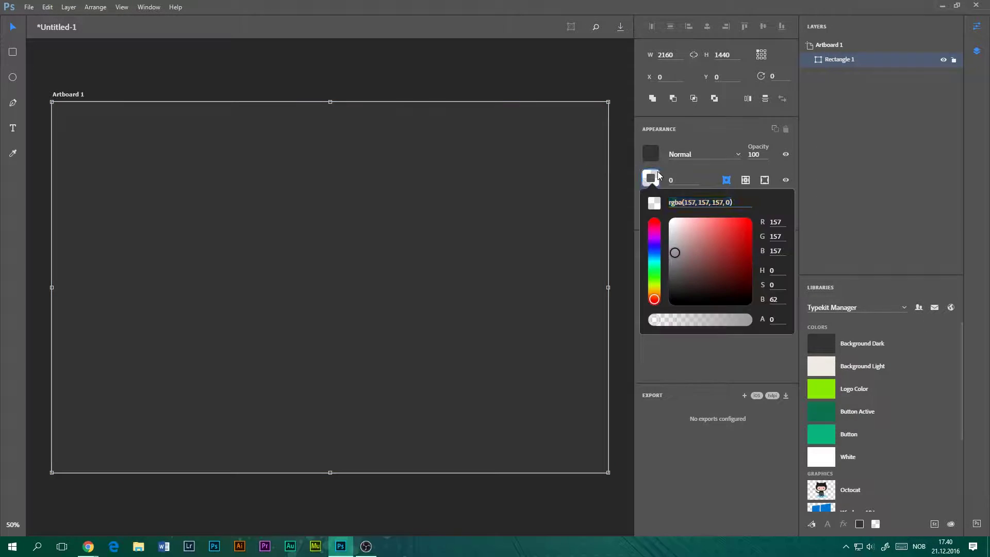
{"action": "left_click_drag", "start_coordinate": [699, 317], "coordinate": [733, 322]}
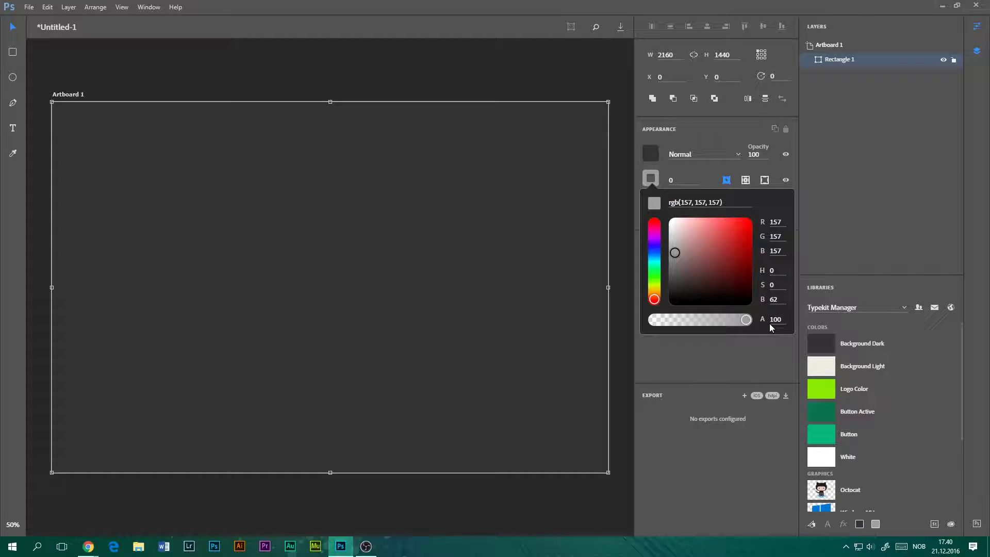
{"action": "left_click", "coordinate": [660, 162]}
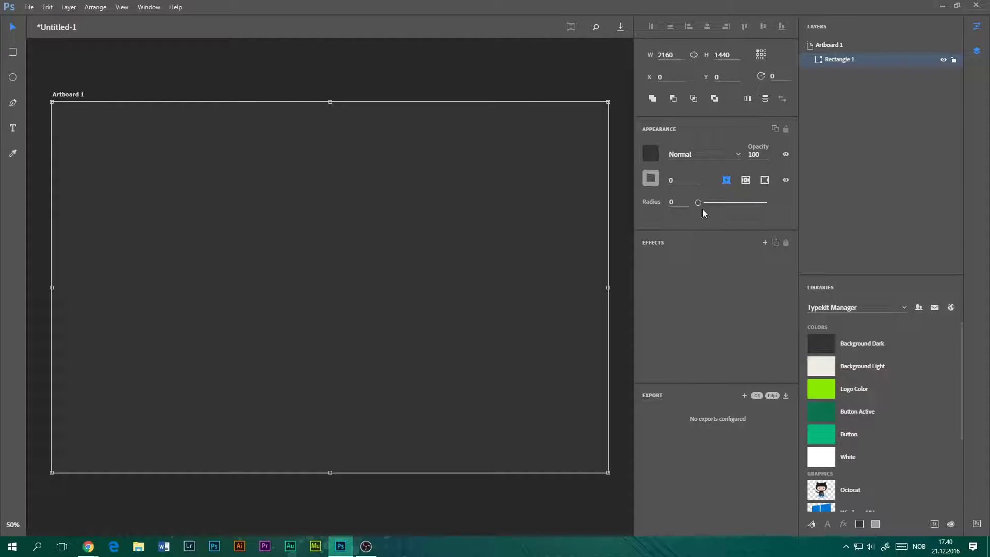
Step: Set the rectangle's corner radius to 129 and deselect it
{"action": "left_click", "coordinate": [656, 178]}
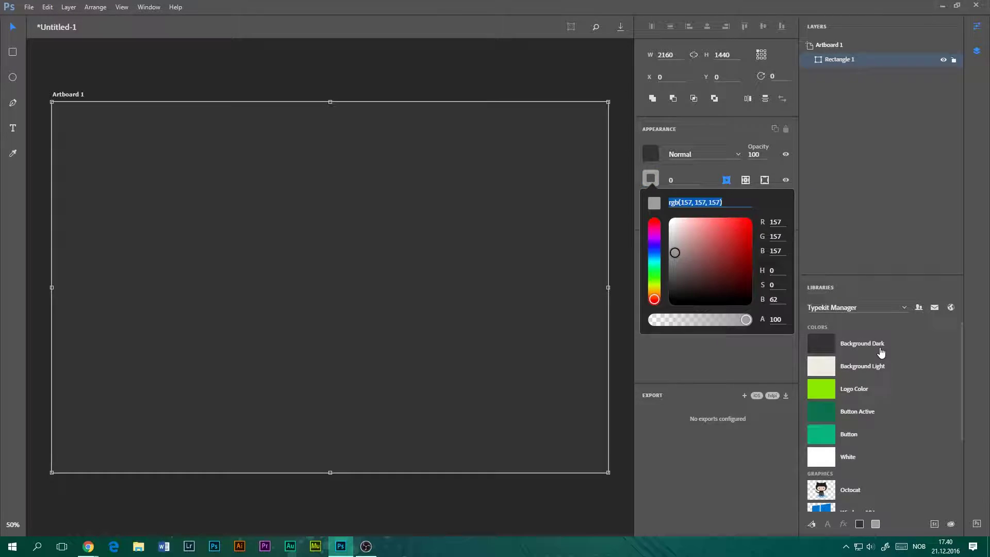
{"action": "left_click", "coordinate": [673, 168]}
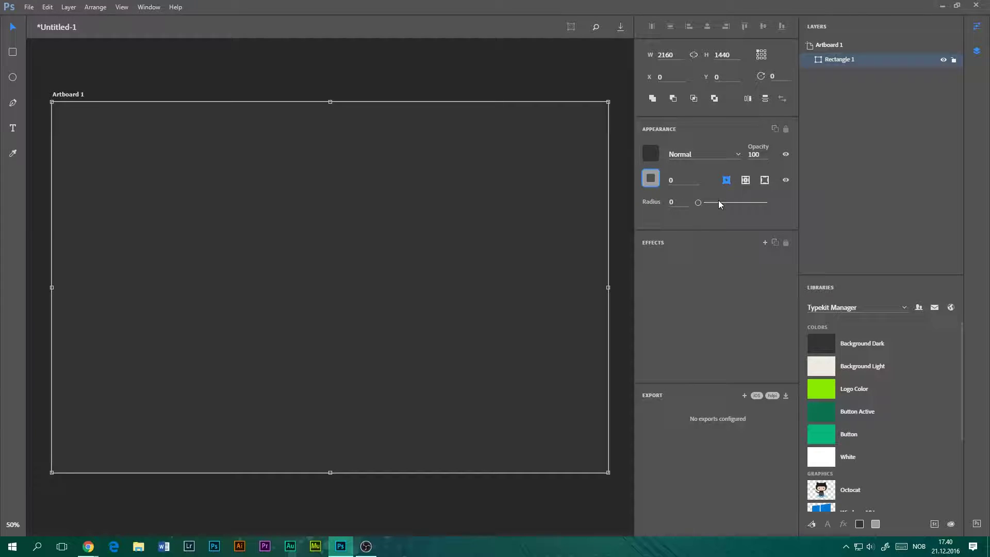
{"action": "left_click_drag", "start_coordinate": [698, 203], "coordinate": [711, 201]}
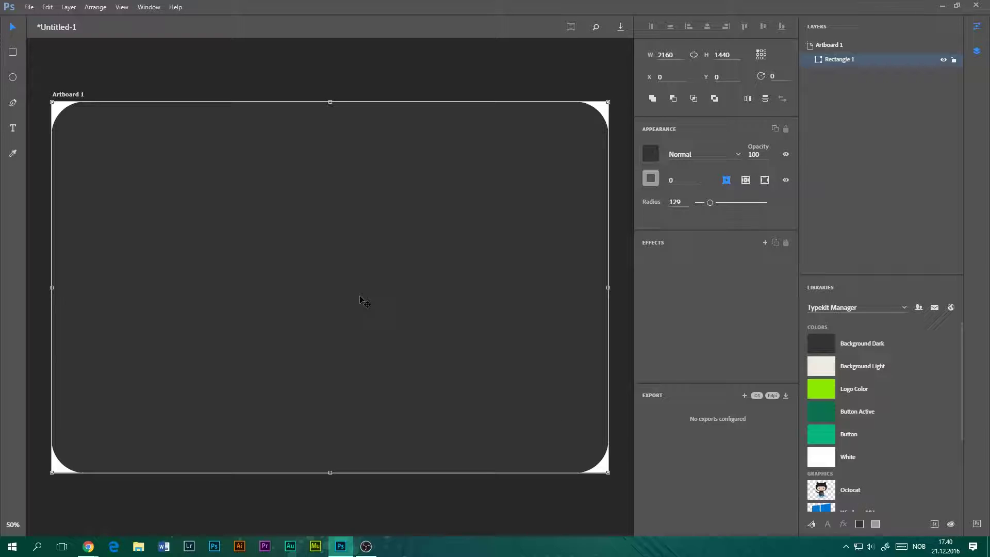
{"action": "left_click", "coordinate": [89, 72]}
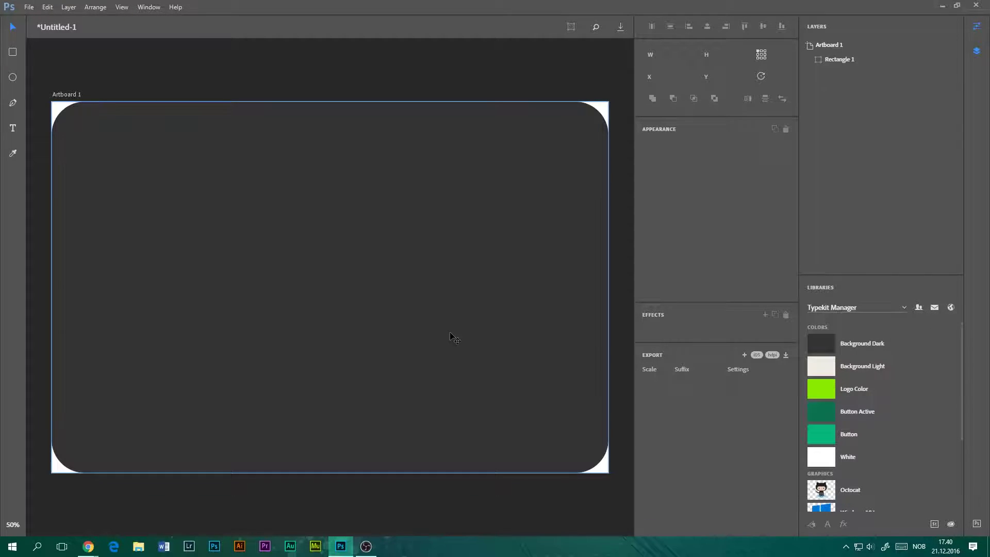
Step: Add the headline 'I miss design space' near the top at size 220
{"action": "left_click", "coordinate": [19, 130]}
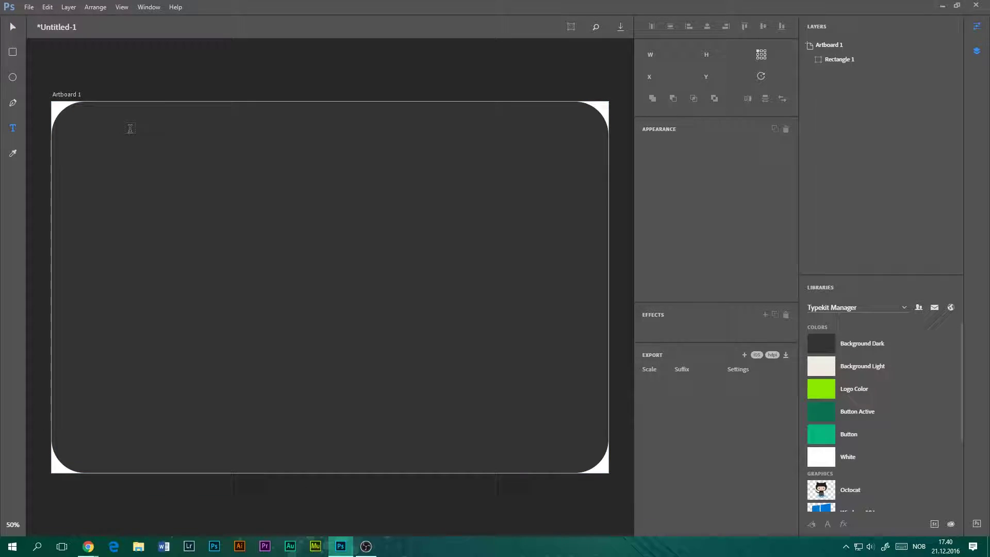
{"action": "left_click_drag", "start_coordinate": [116, 114], "coordinate": [535, 186]}
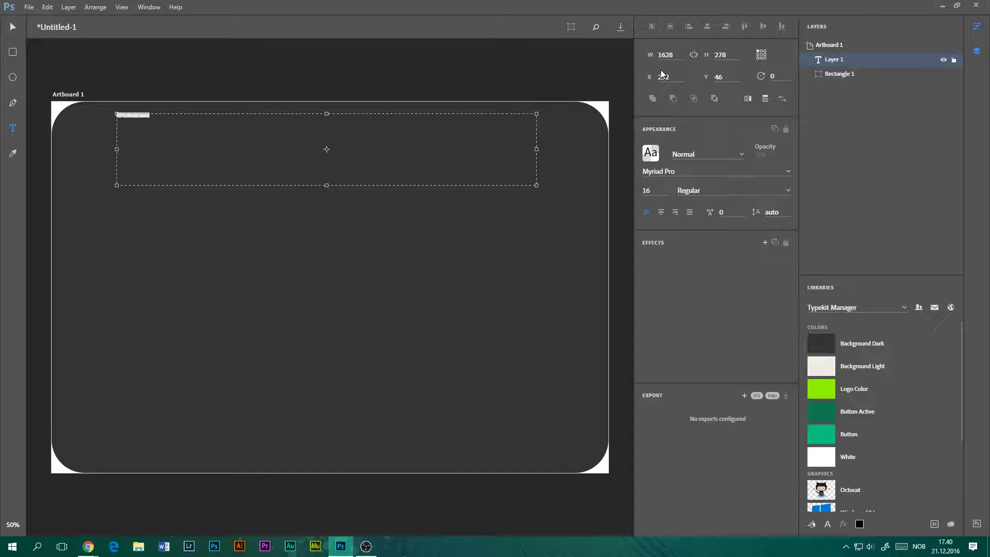
{"action": "left_click", "coordinate": [648, 191]}
{"action": "type", "text": "17"}
{"action": "type", "text": "2"}
{"action": "left_click", "coordinate": [734, 189]}
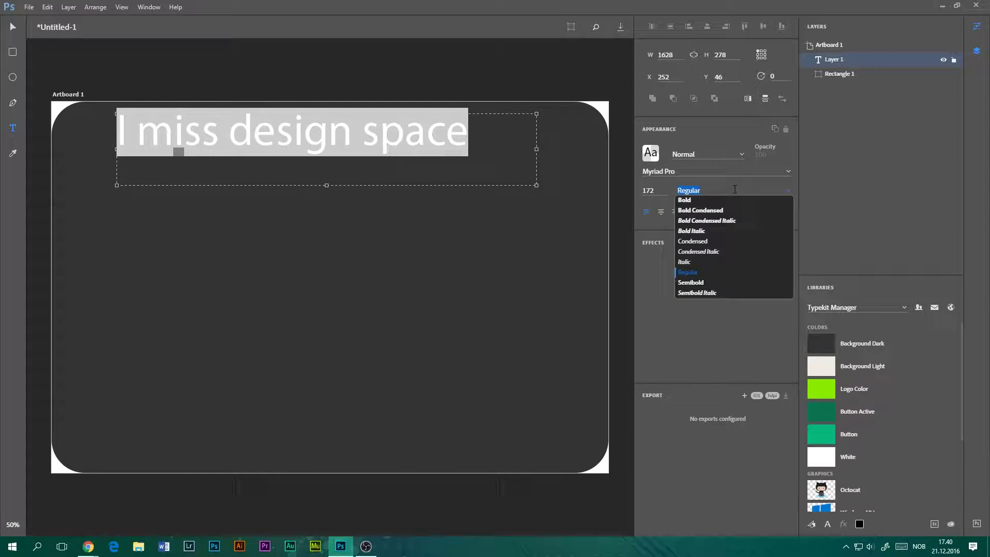
{"action": "left_click", "coordinate": [660, 193]}
{"action": "type", "text": "200"}
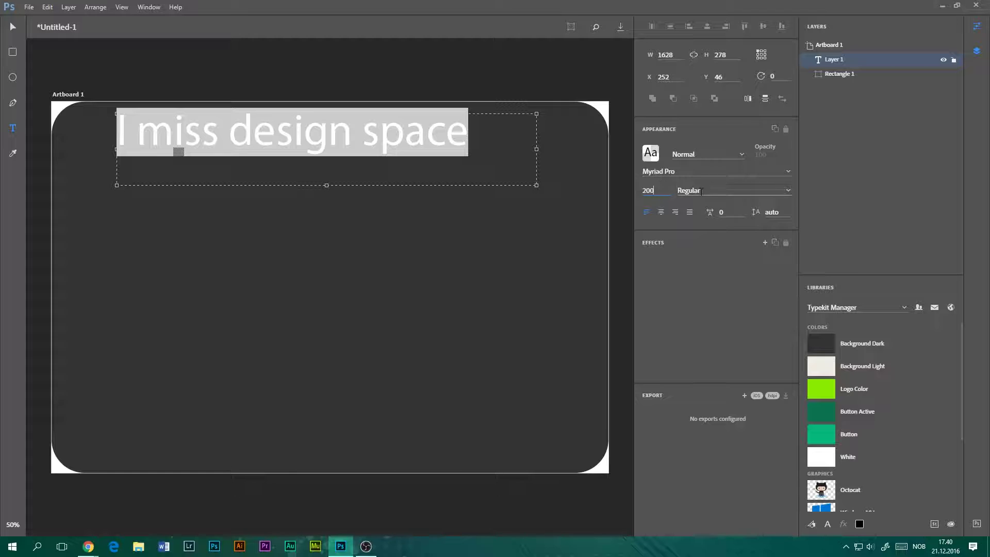
{"action": "left_click", "coordinate": [702, 192]}
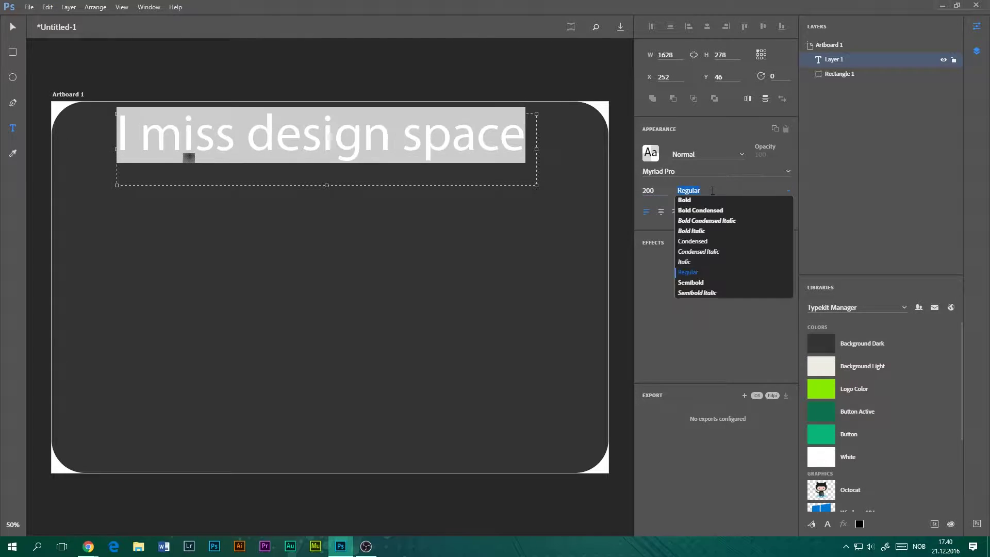
{"action": "left_click", "coordinate": [656, 193]}
{"action": "type", "text": "220"}
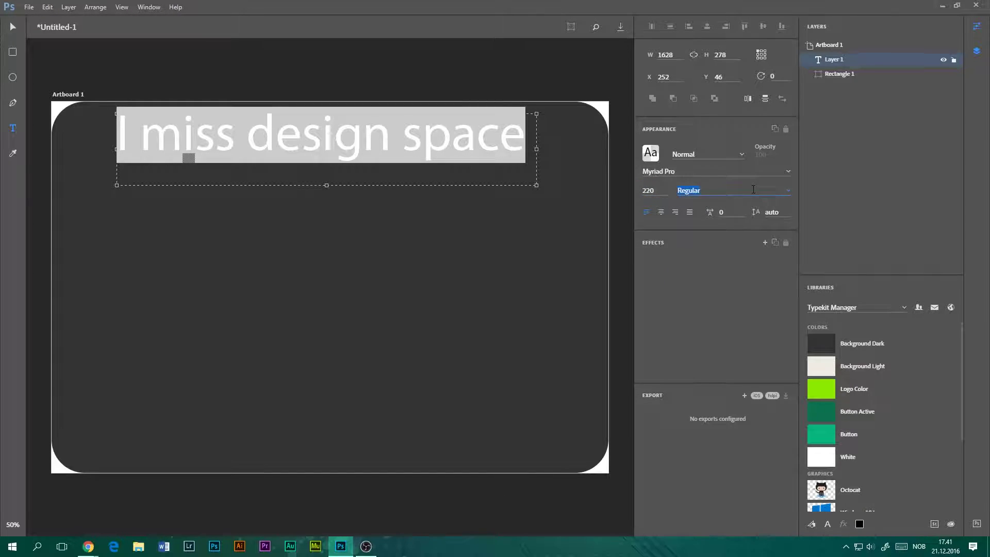
Step: Set the headline font to PositecRegular Regular and finish editing
{"action": "left_click", "coordinate": [681, 172]}
{"action": "scroll", "coordinate": [700, 232], "scroll_direction": "up", "scroll_amount": 2}
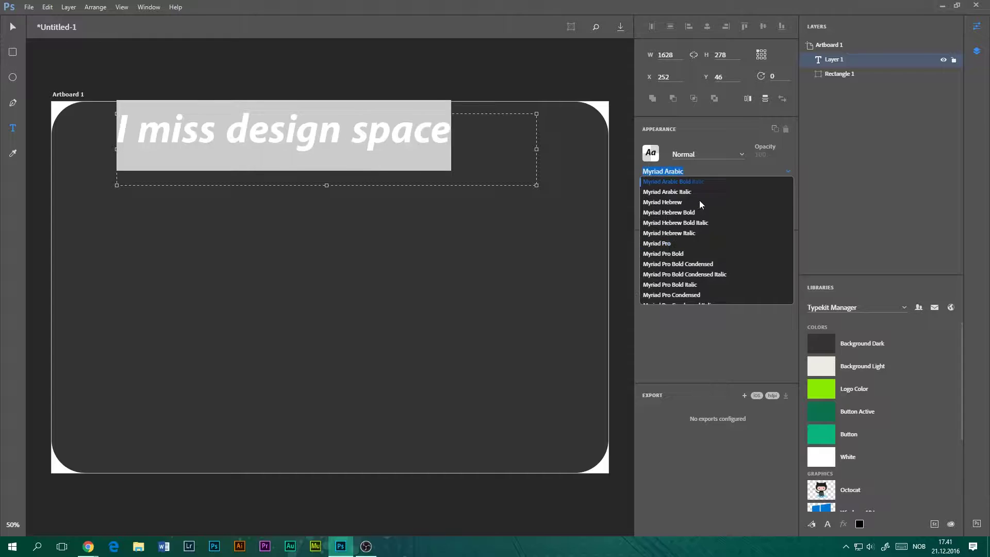
{"action": "type", "text": "P"}
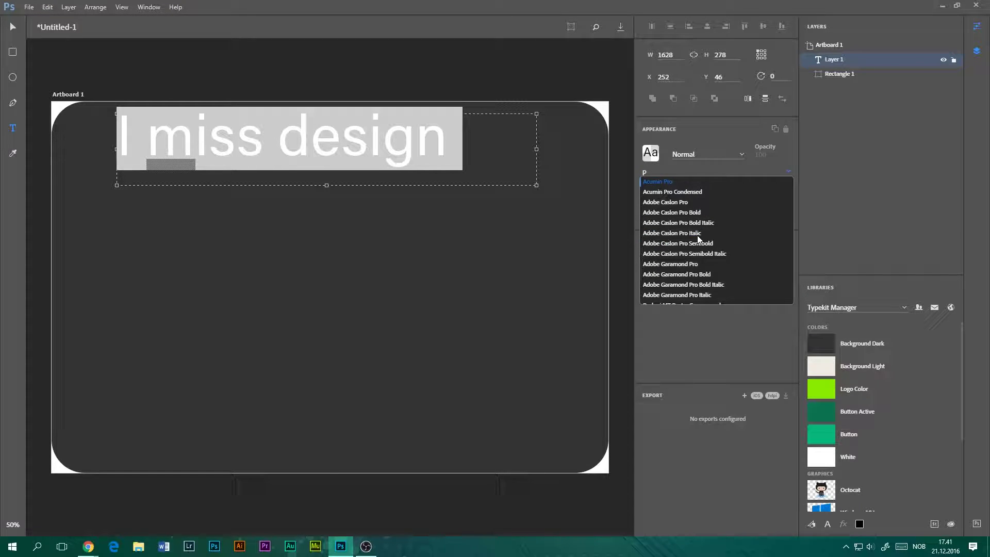
{"action": "type", "text": "P"}
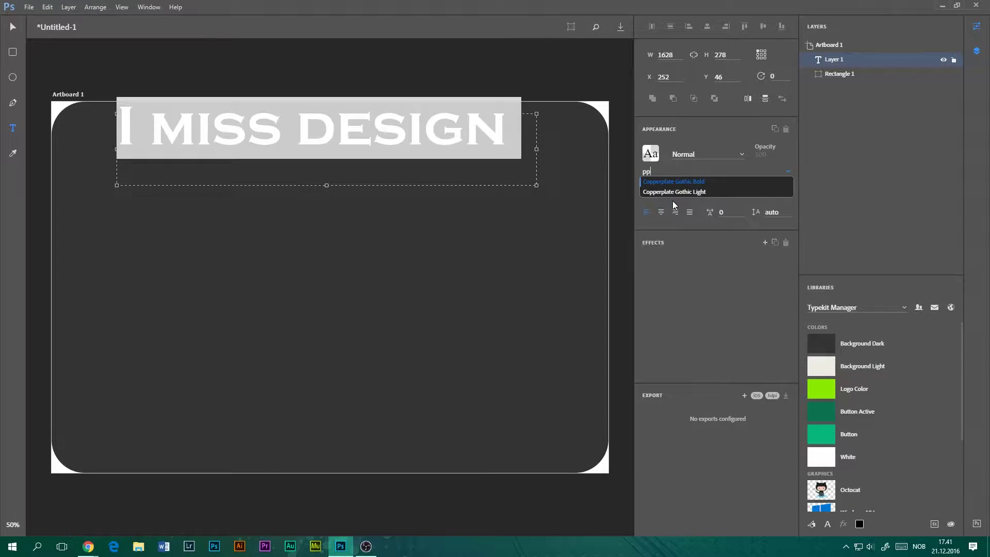
{"action": "key", "text": "BackSpace"}
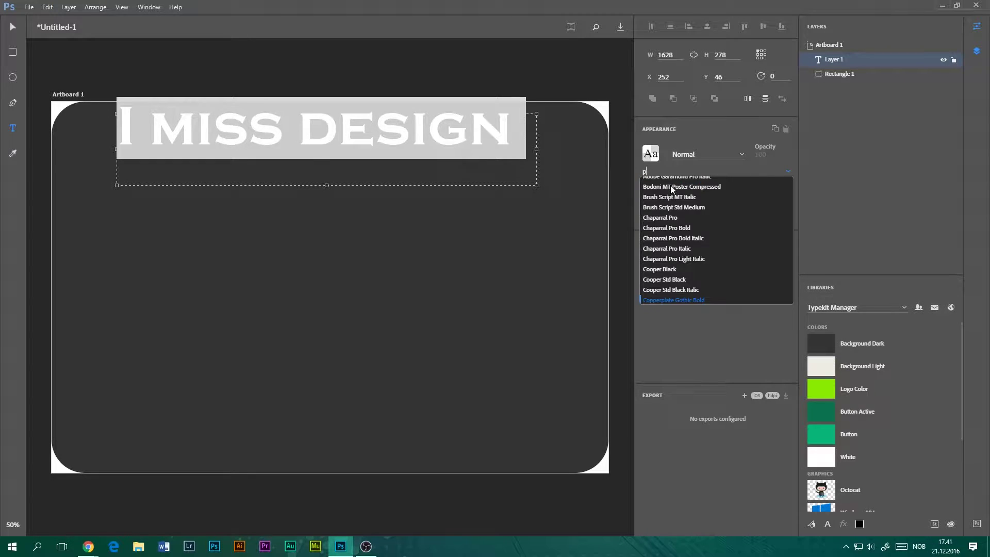
{"action": "type", "text": "oi"}
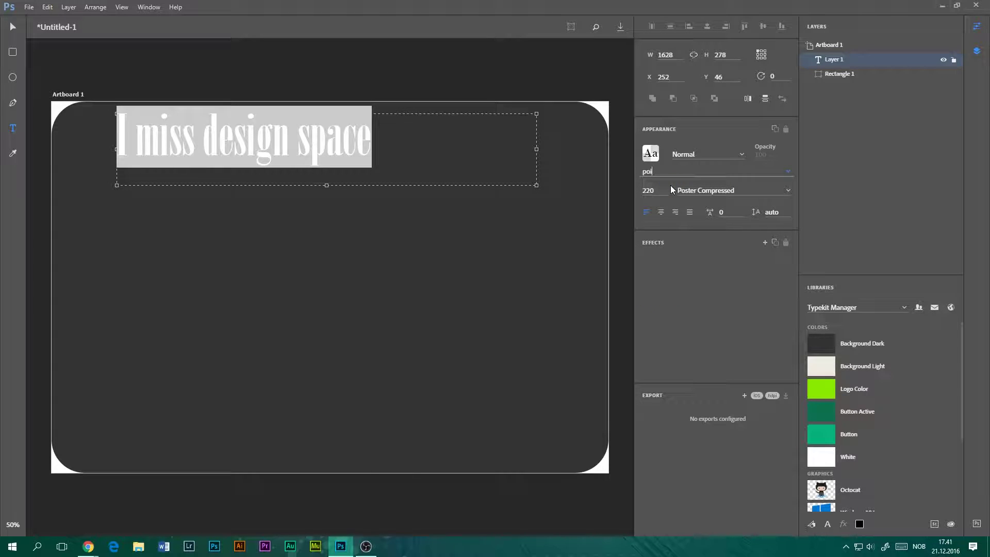
{"action": "key", "text": "Down"}
{"action": "type", "text": "PO"}
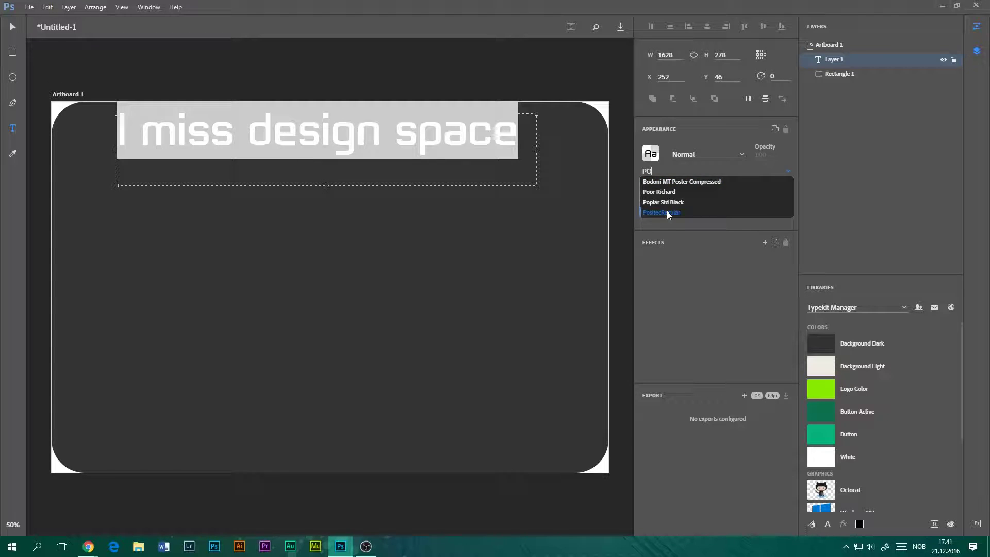
{"action": "left_click", "coordinate": [666, 211]}
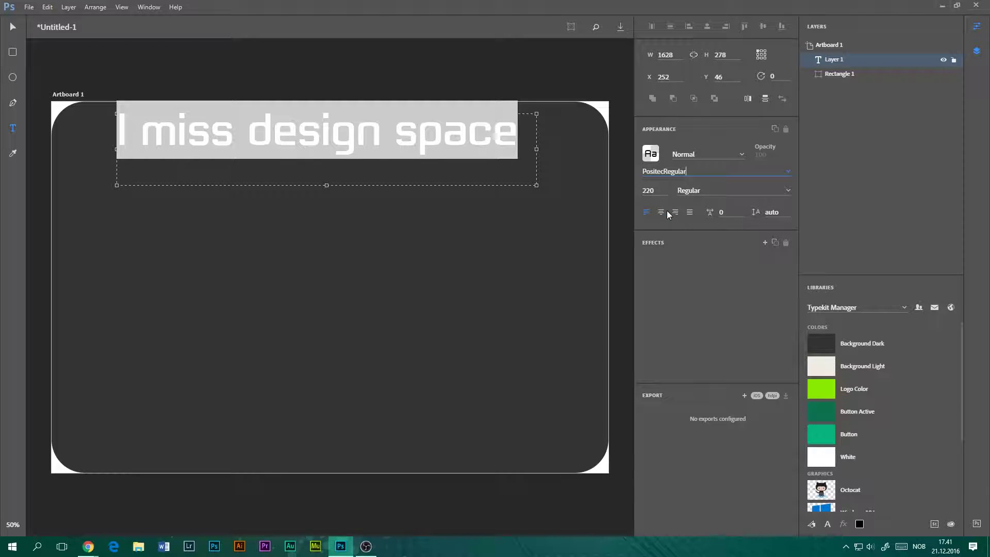
{"action": "left_click", "coordinate": [721, 190]}
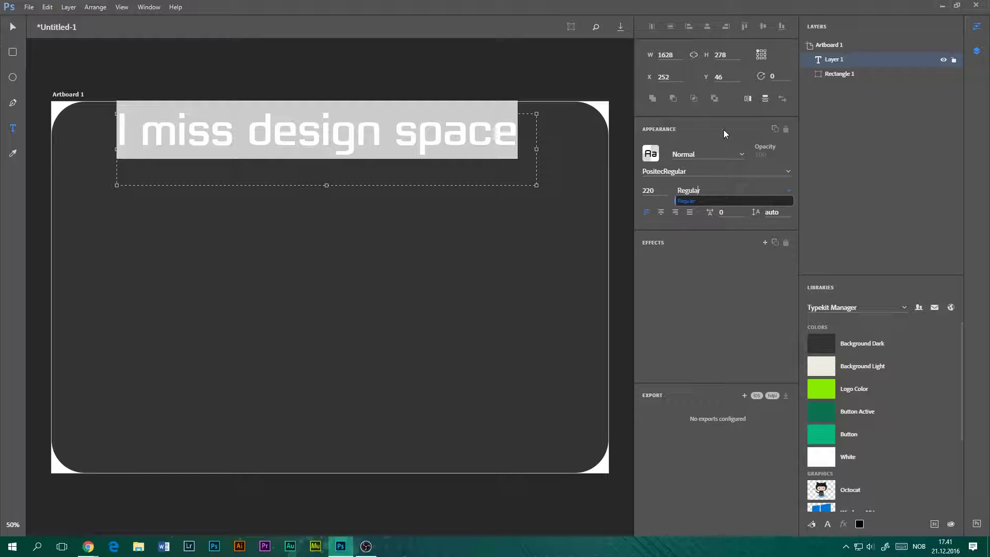
{"action": "key", "text": "Return"}
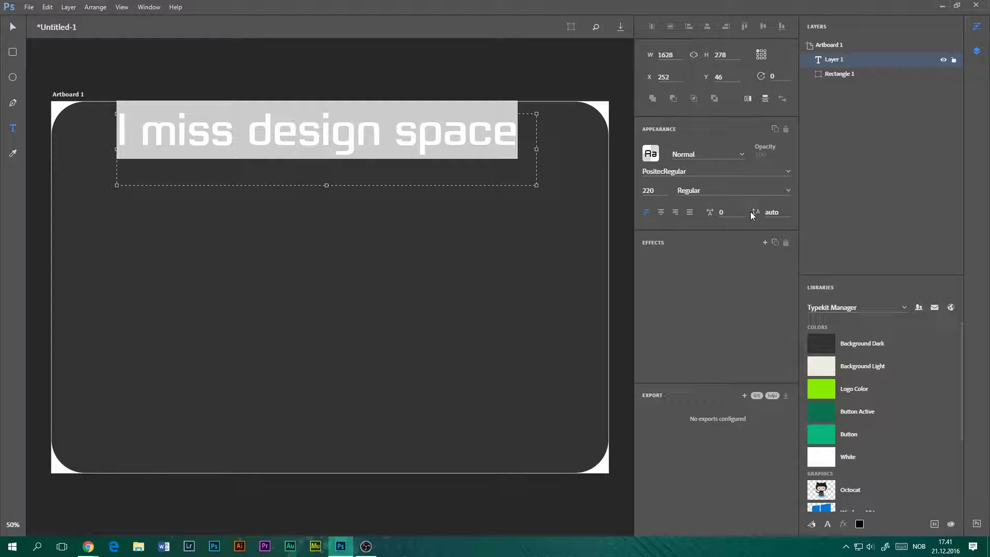
{"action": "key", "text": "Escape"}
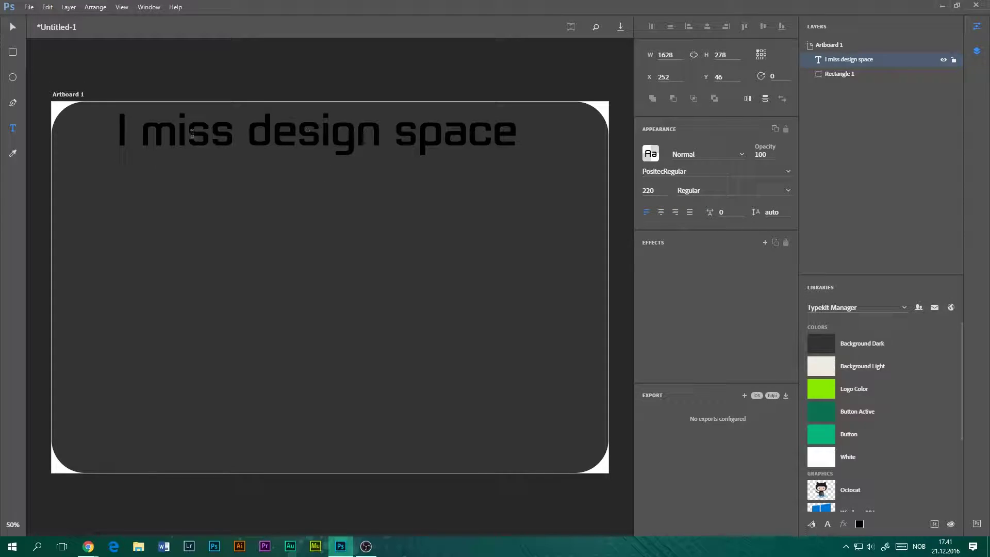
Step: Fill the headline with Logo Color green and nudge it slightly right
{"action": "left_click", "coordinate": [826, 392]}
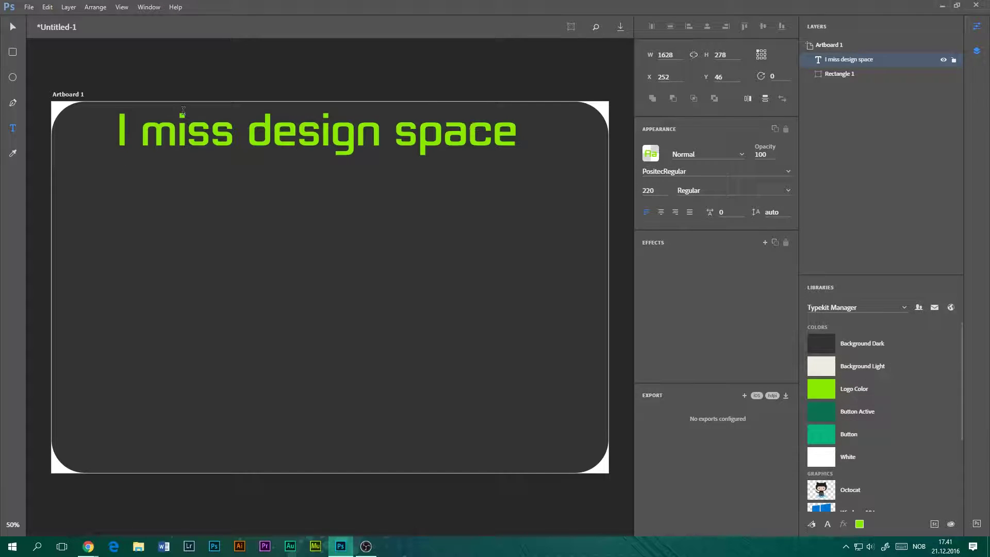
{"action": "left_click", "coordinate": [13, 27]}
{"action": "left_click_drag", "start_coordinate": [223, 142], "coordinate": [240, 136]}
Step: Add a text box below the headline reading 'But XD is a good replacement'
{"action": "left_click", "coordinate": [13, 128]}
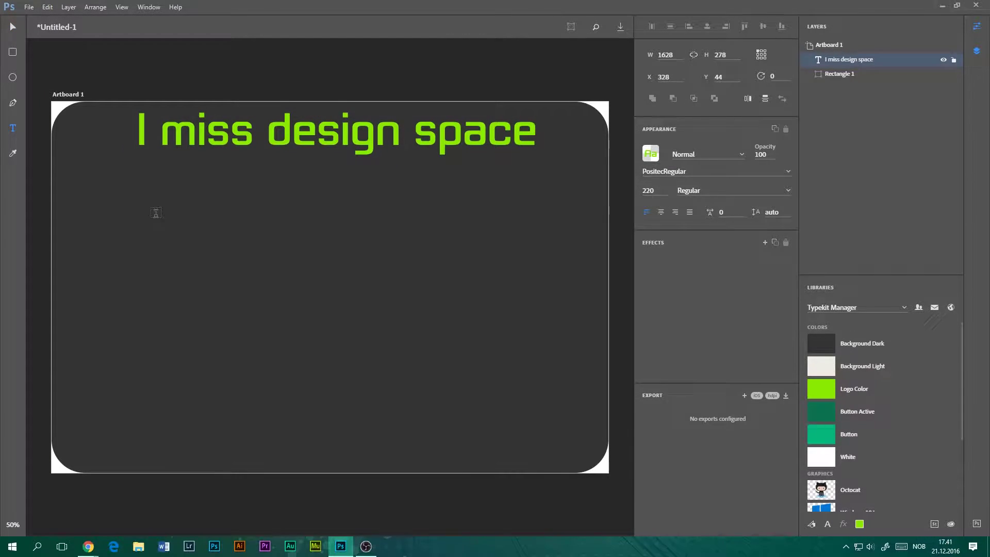
{"action": "mouse_move", "coordinate": [156, 216]}
{"action": "left_mouse_down"}
{"action": "mouse_move", "coordinate": [482, 302]}
{"action": "mouse_move", "coordinate": [573, 303]}
{"action": "left_mouse_up"}
{"action": "type", "text": "b"}
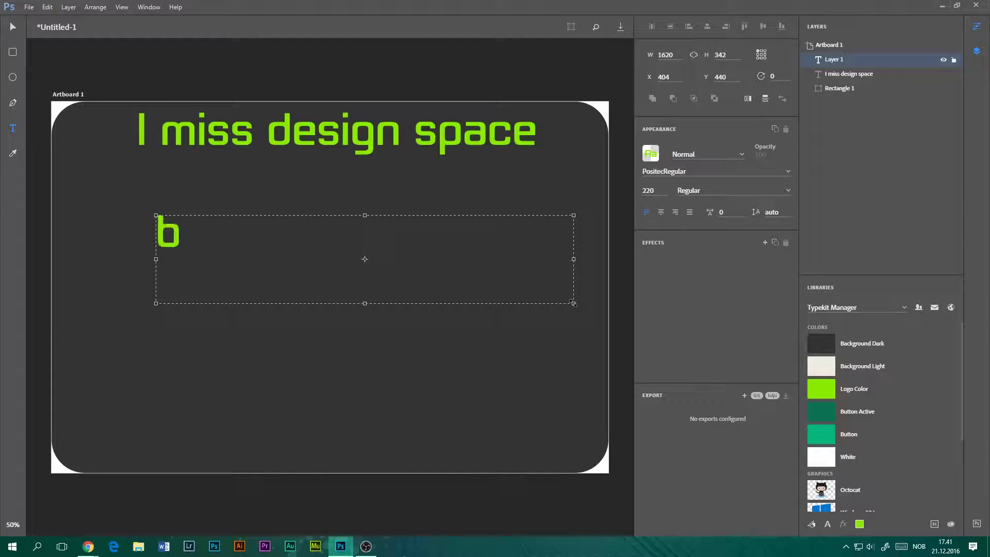
{"action": "type", "text": "UT"}
{"action": "key", "text": "BackSpace"}
{"action": "key", "text": "BackSpace"}
{"action": "key", "text": "BackSpace"}
{"action": "type", "text": "But XD"}
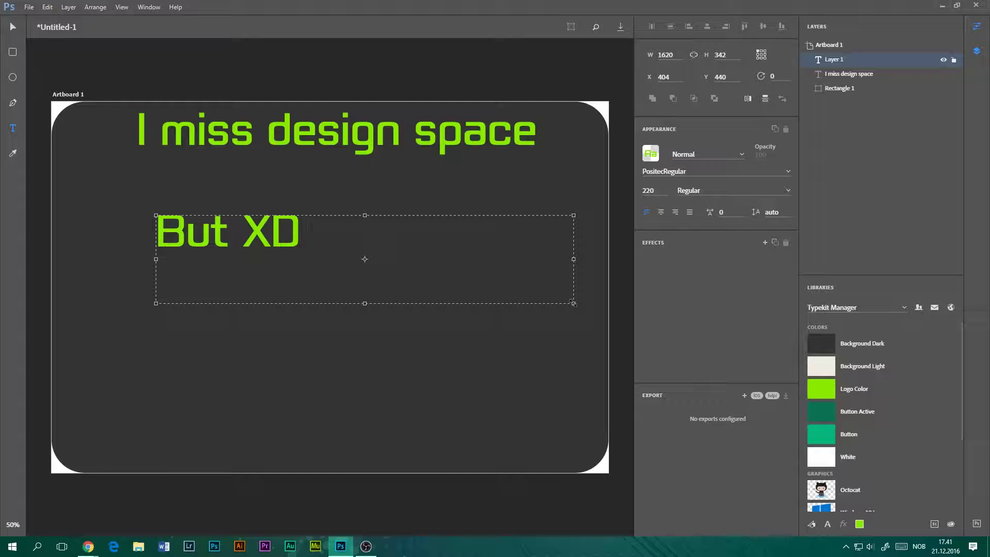
{"action": "type", "text": "is a good"}
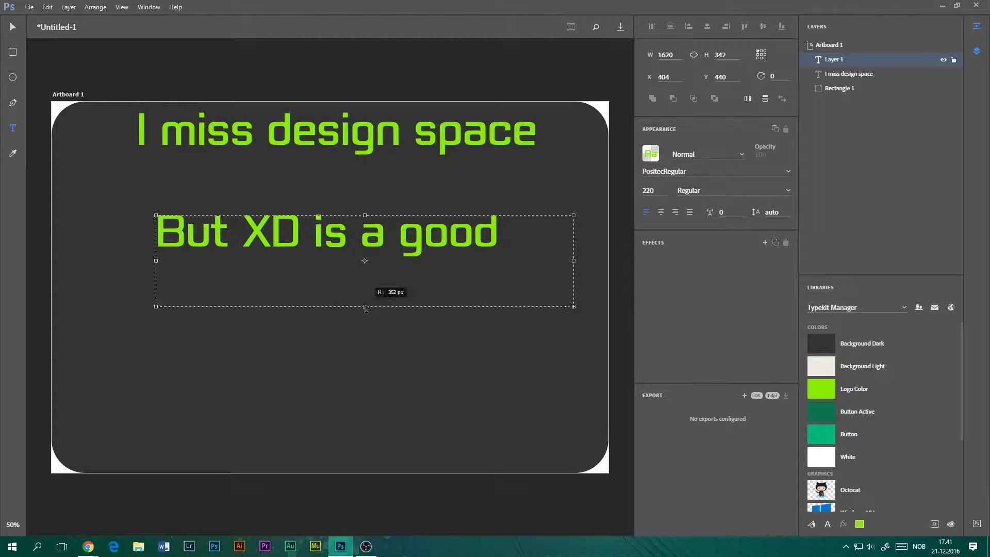
{"action": "mouse_move", "coordinate": [361, 306]}
{"action": "left_mouse_down"}
{"action": "mouse_move", "coordinate": [364, 443]}
{"action": "mouse_move", "coordinate": [364, 329]}
{"action": "left_mouse_up"}
{"action": "type", "text": "replacement"}
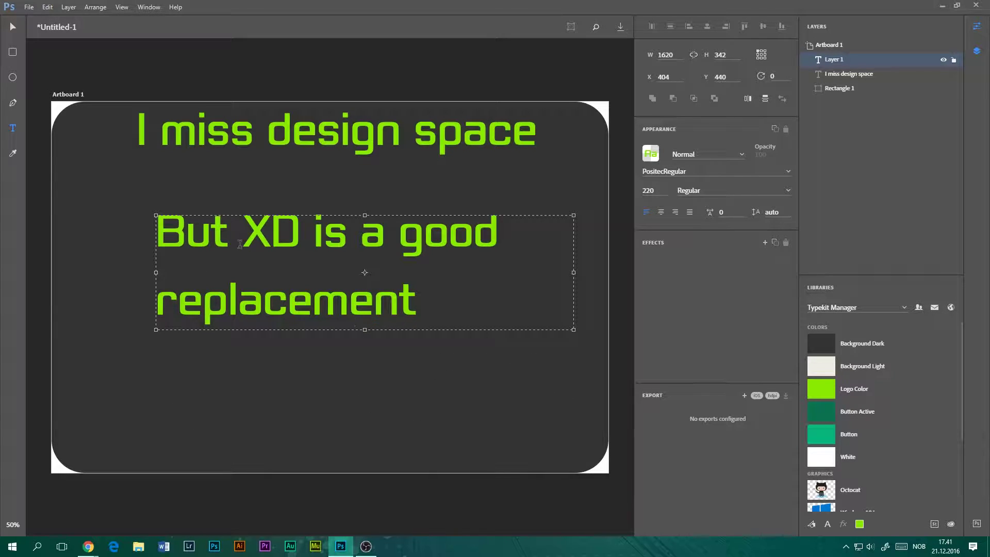
Step: Set the subtext to size 150 and colour it Button green
{"action": "key", "text": "ctrl+a"}
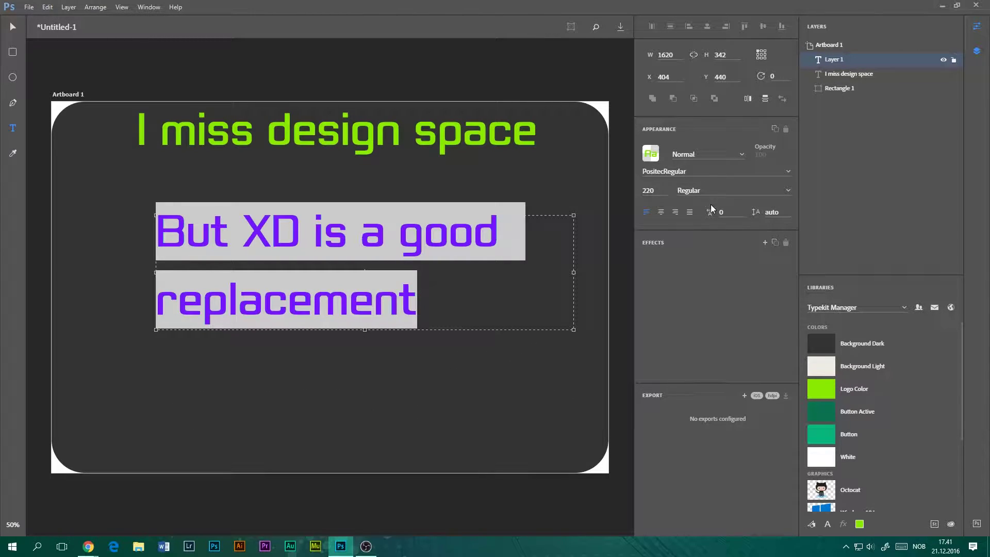
{"action": "left_click_drag", "start_coordinate": [663, 191], "coordinate": [633, 192]}
{"action": "type", "text": "150"}
{"action": "key", "text": "Return"}
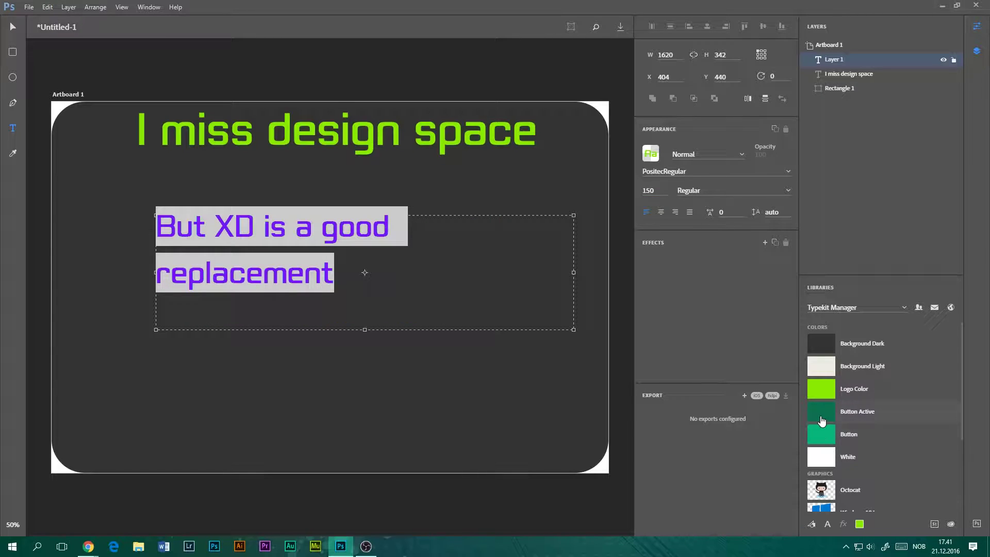
{"action": "left_click", "coordinate": [822, 434]}
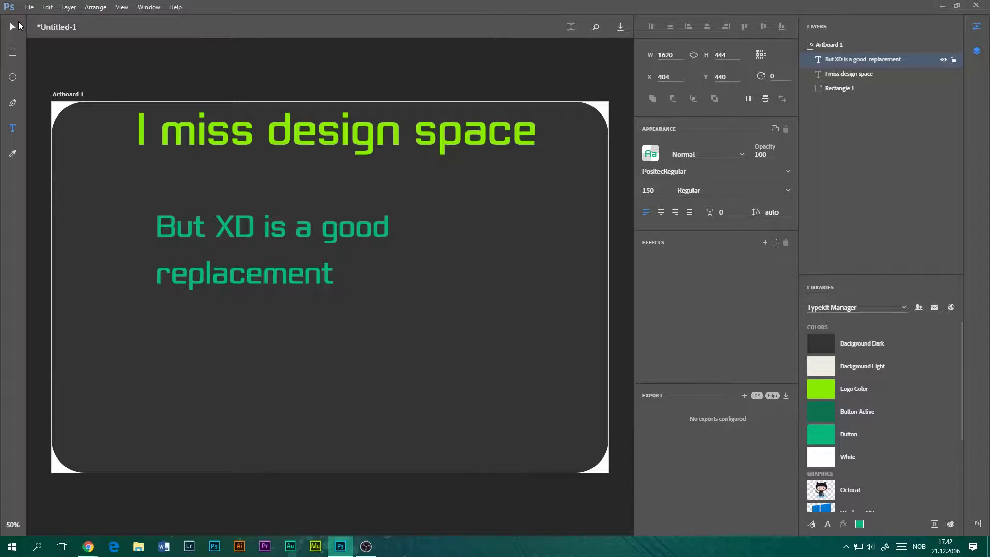
Step: Move the subtext up to sit just below the headline
{"action": "left_click", "coordinate": [17, 22]}
{"action": "left_click_drag", "start_coordinate": [576, 273], "coordinate": [392, 263]}
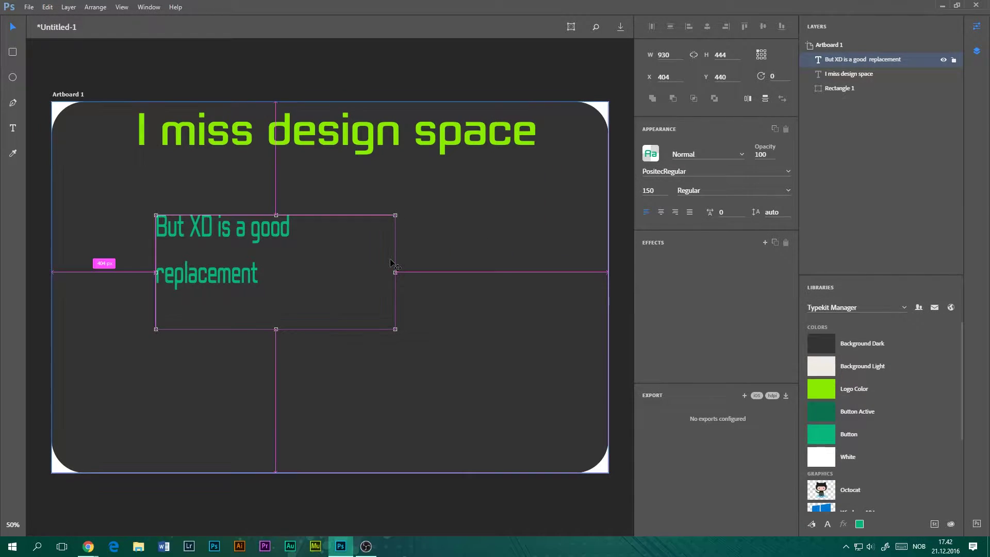
{"action": "key", "text": "ctrl+z"}
{"action": "left_click_drag", "start_coordinate": [284, 280], "coordinate": [284, 228]}
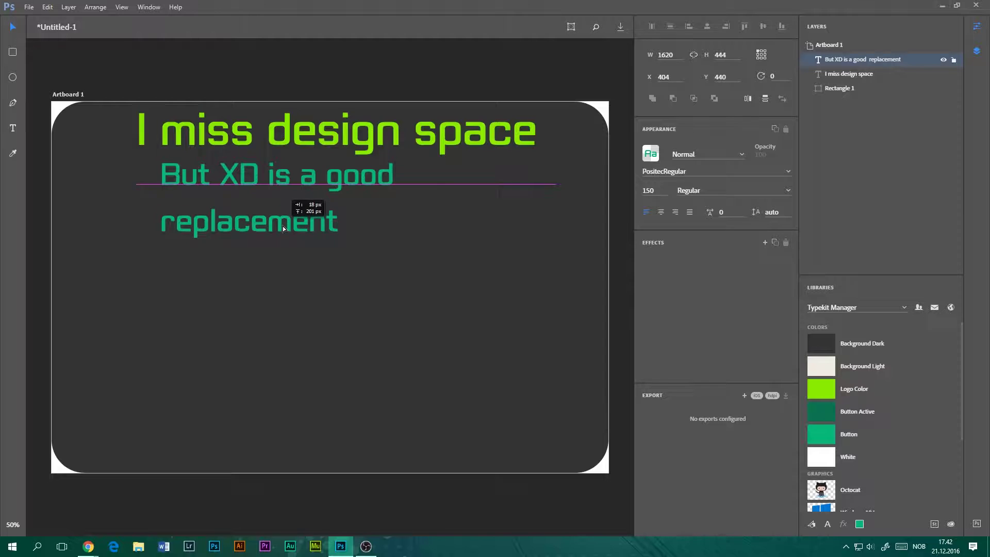
Step: Shrink the subtext frame to fit its two lines and shift it right
{"action": "left_click", "coordinate": [13, 127]}
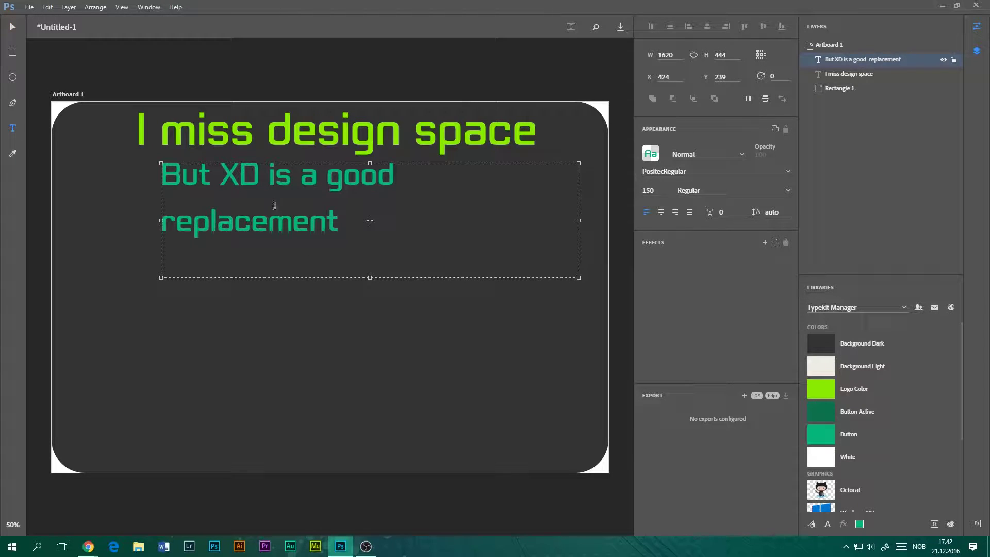
{"action": "left_click_drag", "start_coordinate": [370, 277], "coordinate": [369, 244]}
{"action": "left_click_drag", "start_coordinate": [580, 204], "coordinate": [404, 204]}
{"action": "left_click", "coordinate": [13, 27]}
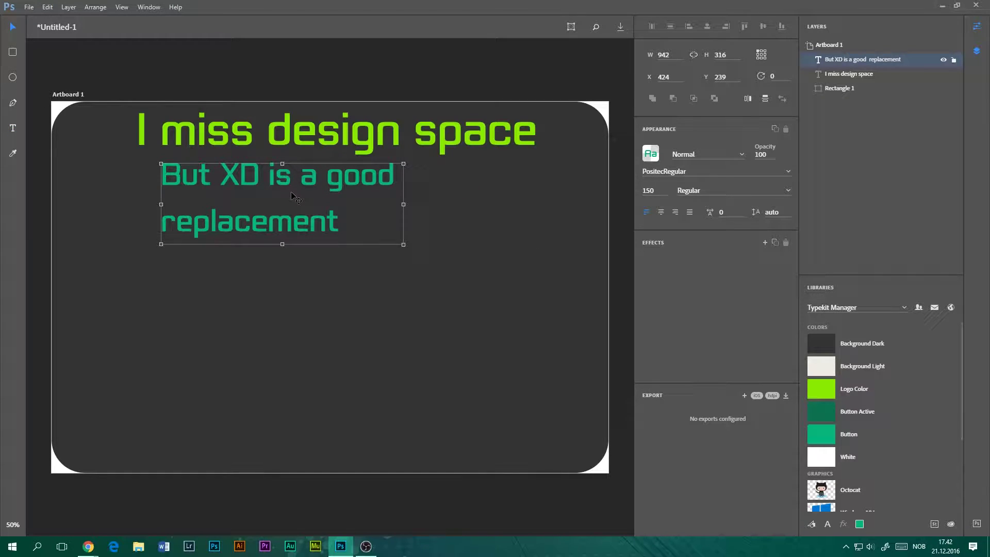
{"action": "left_click_drag", "start_coordinate": [292, 187], "coordinate": [350, 183]}
{"action": "left_click", "coordinate": [316, 348]}
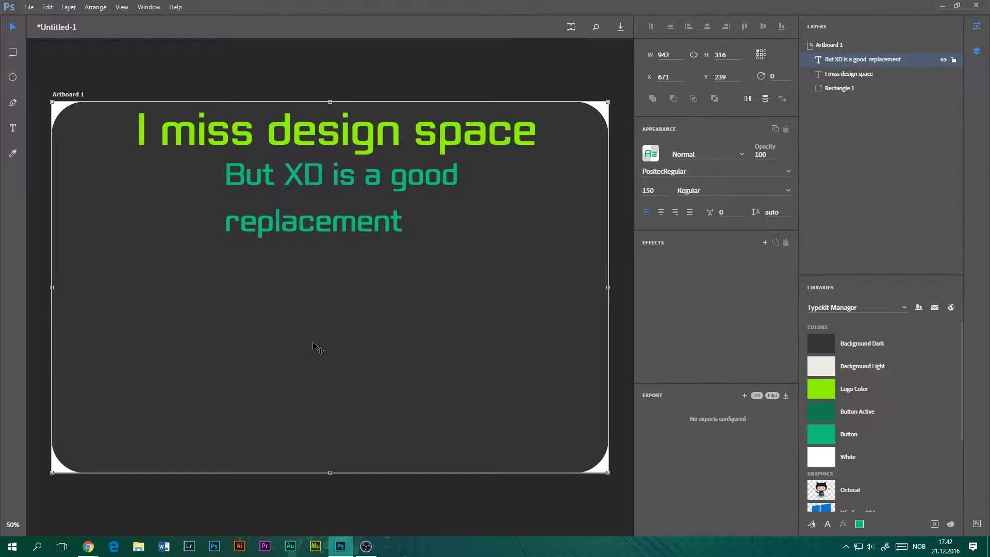
{"action": "scroll", "coordinate": [865, 445], "scroll_direction": "down", "scroll_amount": 3}
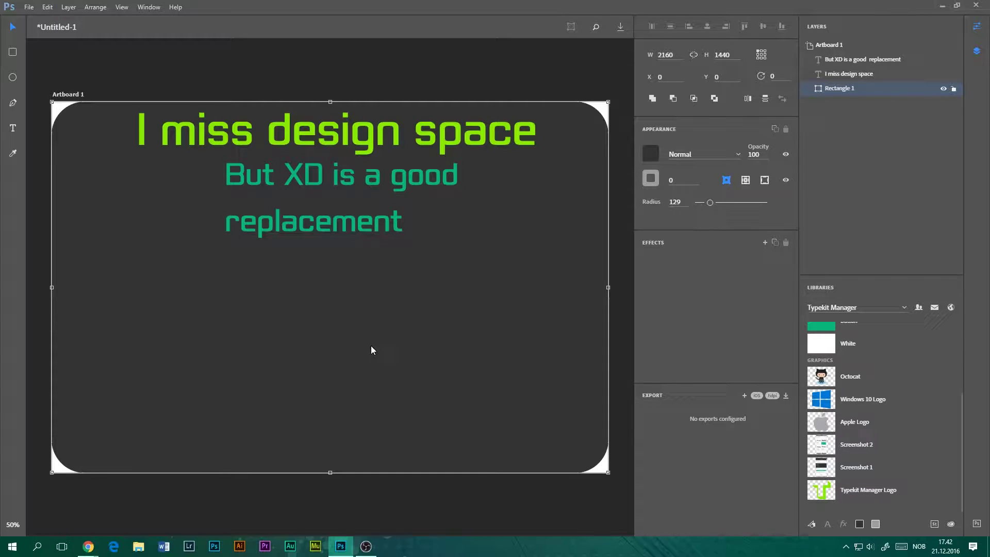
{"action": "left_click", "coordinate": [435, 492]}
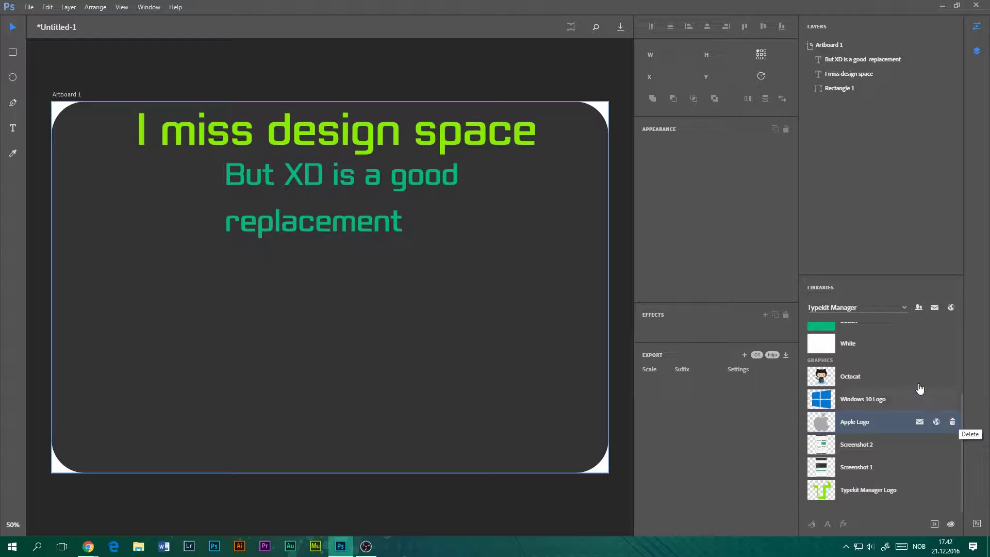
{"action": "scroll", "coordinate": [889, 356], "scroll_direction": "up", "scroll_amount": 3}
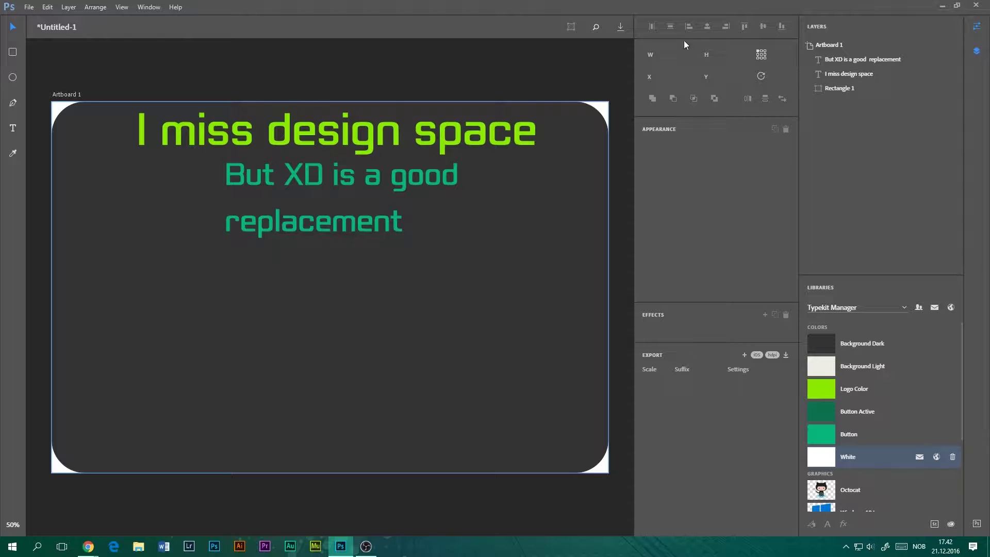
{"action": "left_click", "coordinate": [285, 133]}
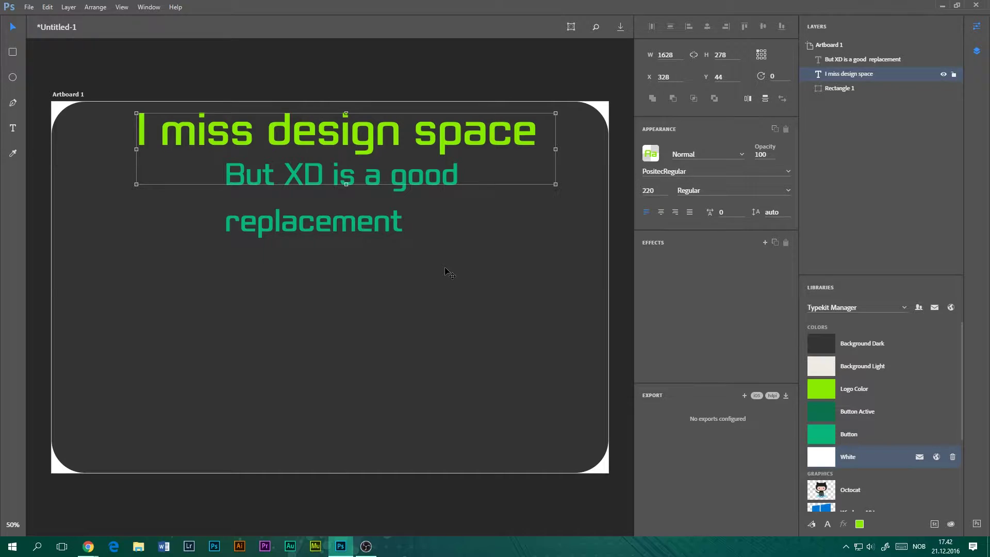
{"action": "left_click", "coordinate": [414, 282]}
Step: Draw two ellipses, one at the left and one toward the lower right
{"action": "key", "text": "e"}
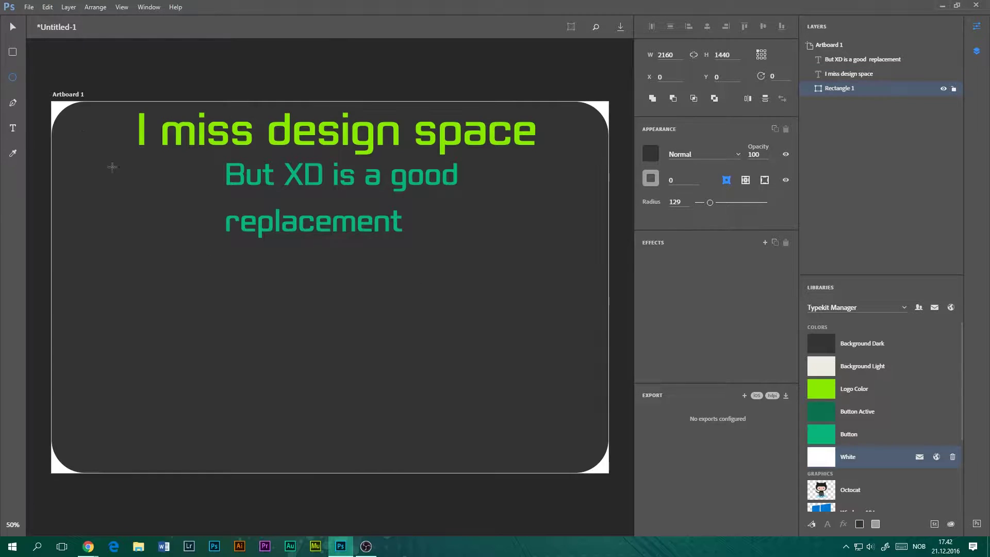
{"action": "left_click_drag", "start_coordinate": [109, 230], "coordinate": [282, 393]}
{"action": "mouse_move", "coordinate": [546, 293]}
{"action": "left_mouse_down"}
{"action": "mouse_move", "coordinate": [472, 383]}
{"action": "mouse_move", "coordinate": [397, 417]}
{"action": "left_mouse_up"}
{"action": "key", "text": "v"}
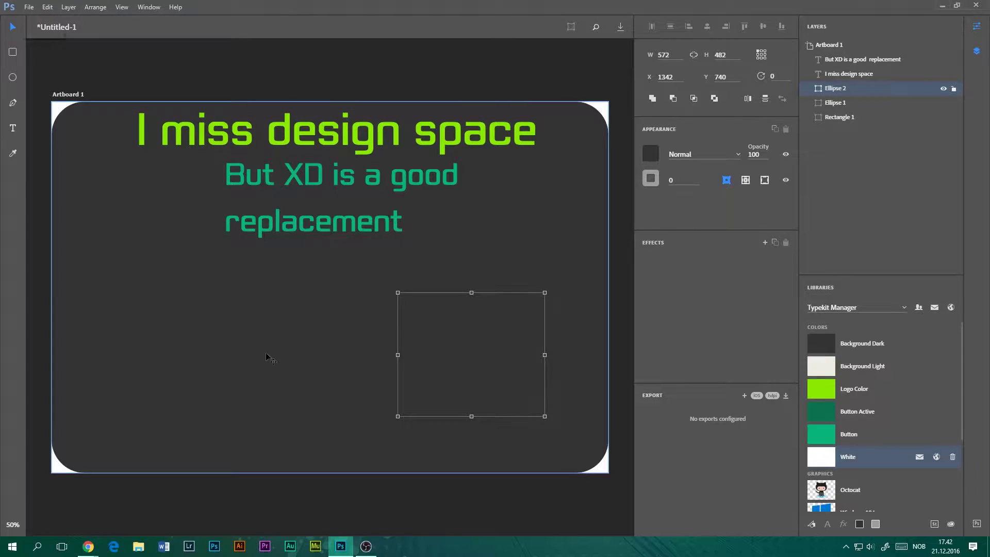
Step: Fill the left circle with the Button green
{"action": "left_click", "coordinate": [214, 345]}
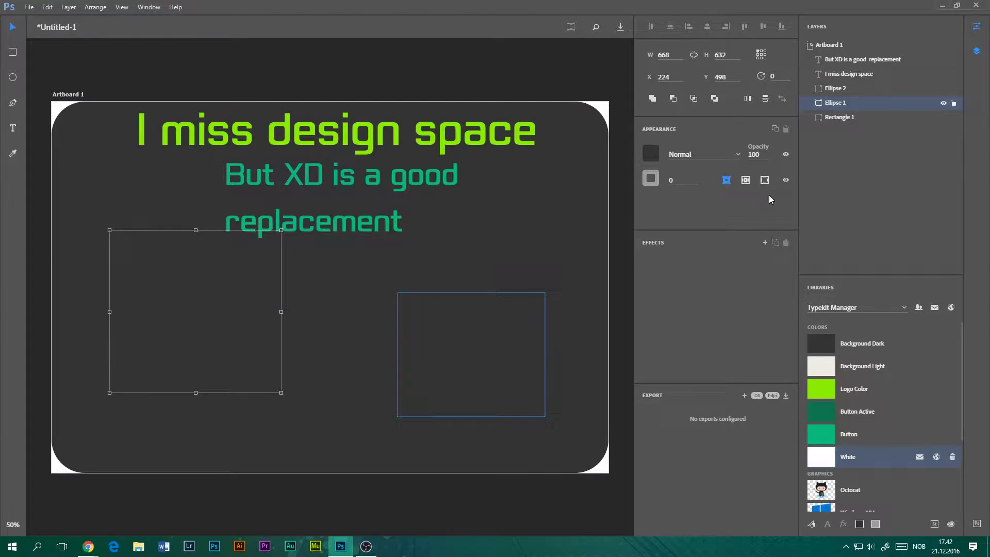
{"action": "left_click", "coordinate": [481, 342]}
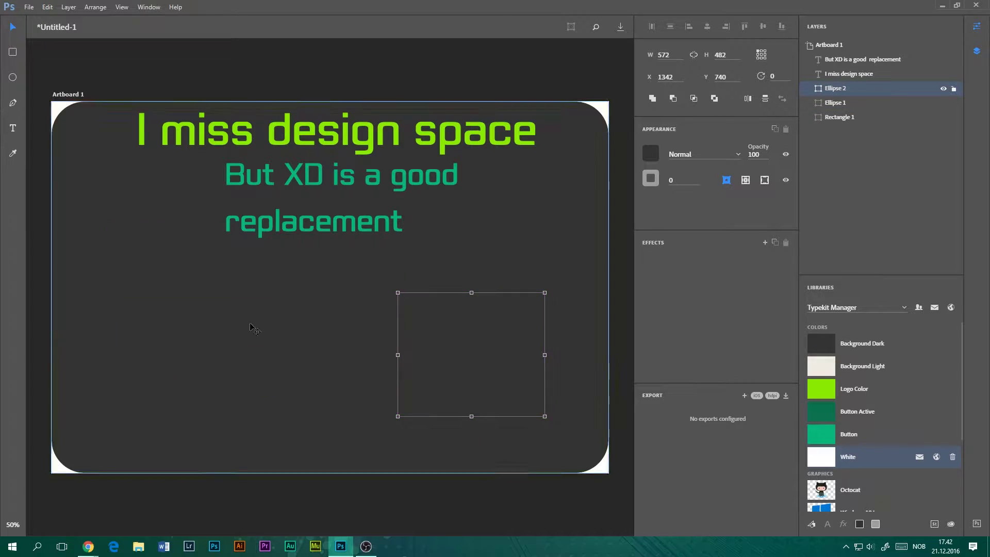
{"action": "left_click", "coordinate": [213, 310]}
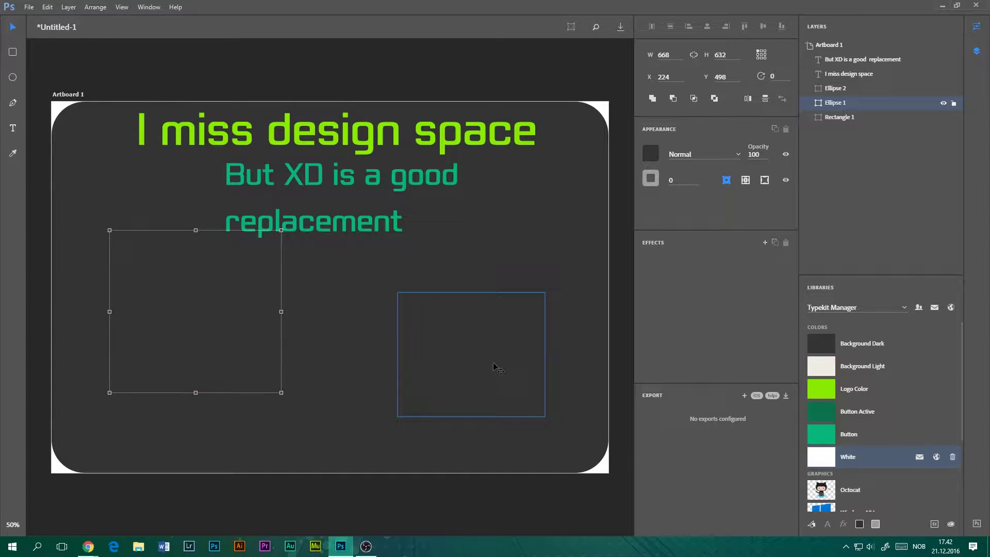
{"action": "left_click", "coordinate": [823, 390]}
{"action": "left_click", "coordinate": [824, 415]}
{"action": "left_click", "coordinate": [823, 435]}
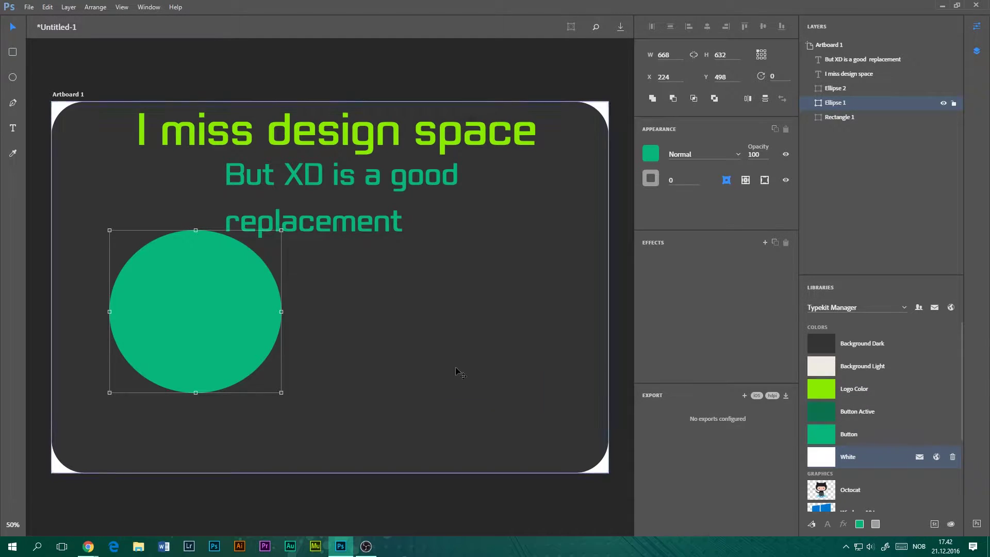
Step: Fill the right ellipse with the darker Button Active green
{"action": "left_click", "coordinate": [426, 343], "text": "shift"}
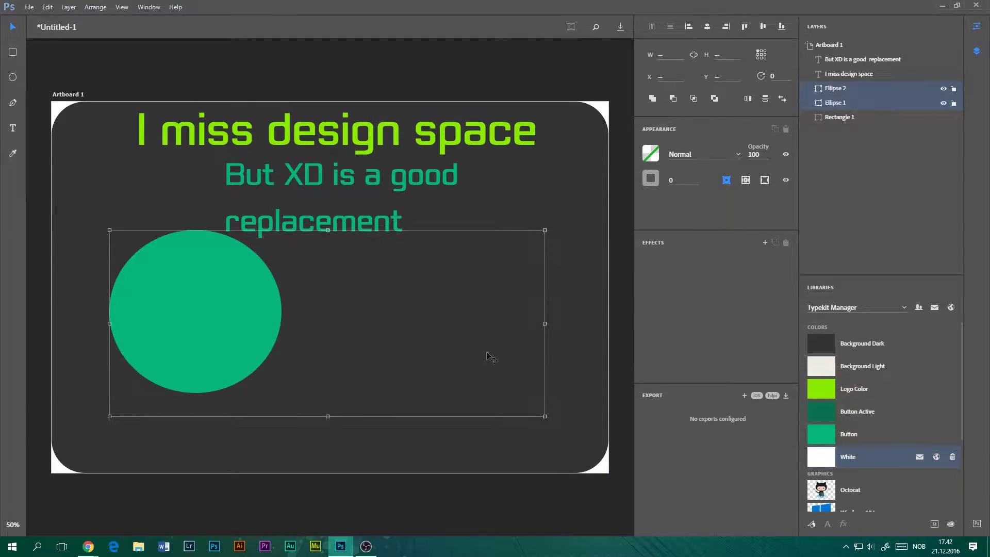
{"action": "left_click", "coordinate": [292, 411]}
{"action": "left_click", "coordinate": [470, 368]}
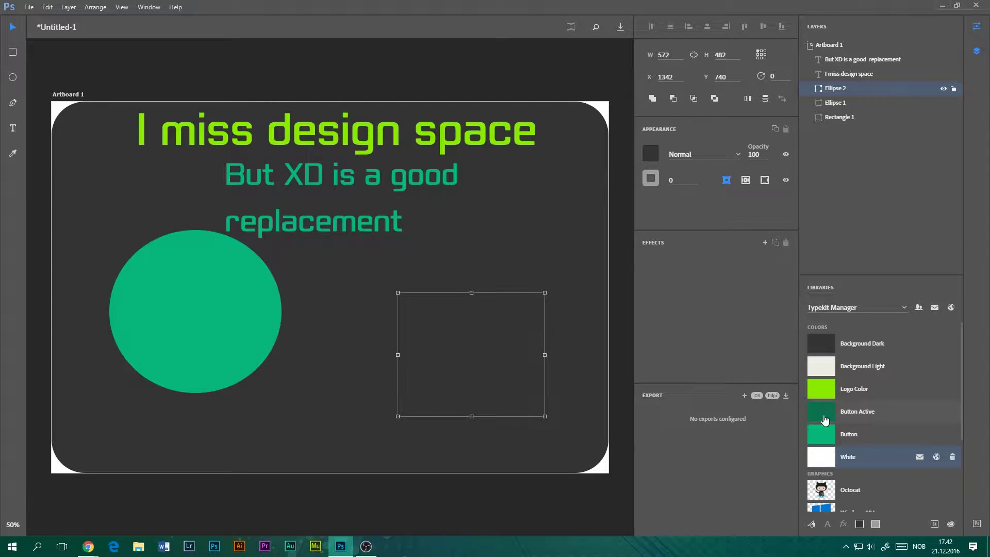
{"action": "left_click", "coordinate": [823, 433]}
{"action": "left_click", "coordinate": [823, 414]}
{"action": "left_click", "coordinate": [534, 241]}
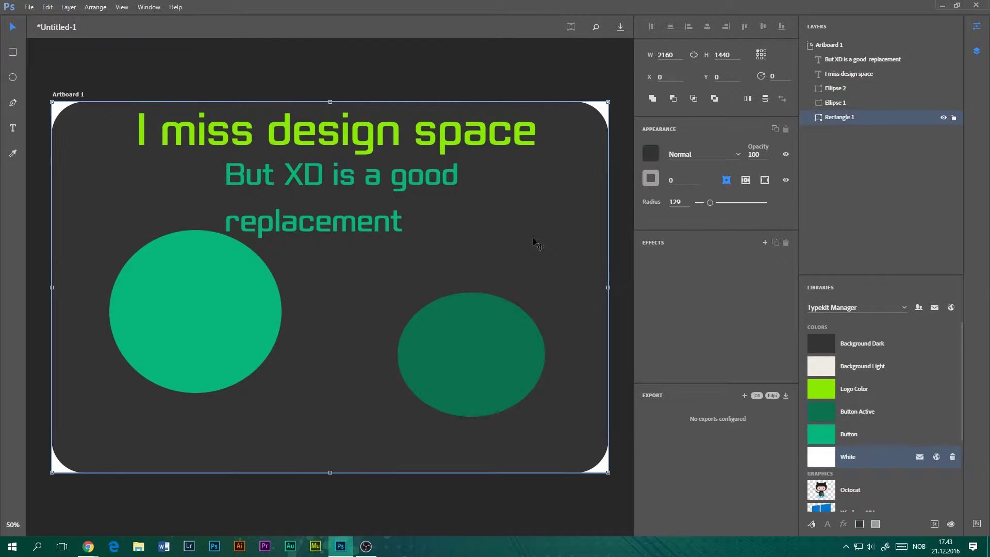
{"action": "left_click", "coordinate": [456, 374]}
Step: Enlarge the right ellipse into a circle, then place both circles
{"action": "left_click_drag", "start_coordinate": [547, 289], "coordinate": [551, 253]}
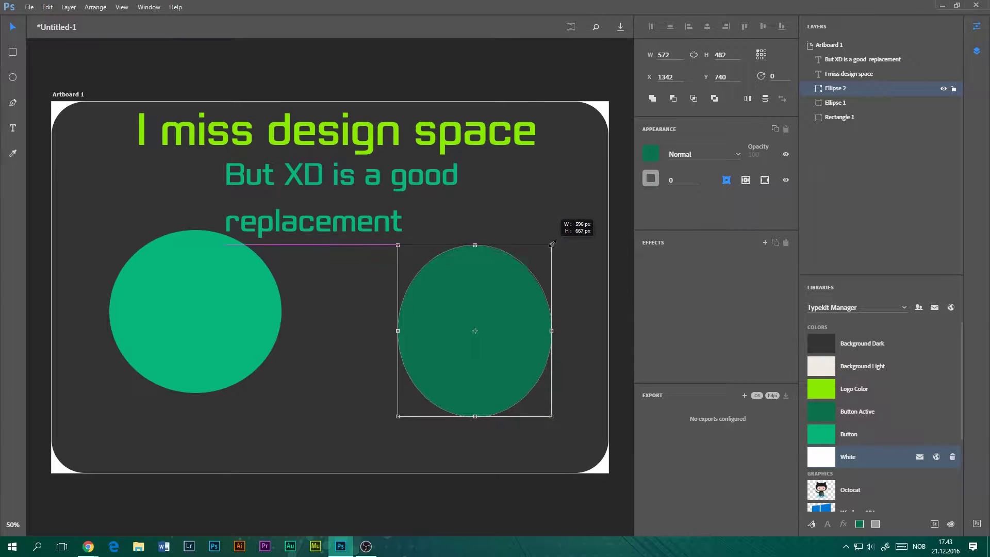
{"action": "left_click_drag", "start_coordinate": [551, 254], "coordinate": [569, 243]}
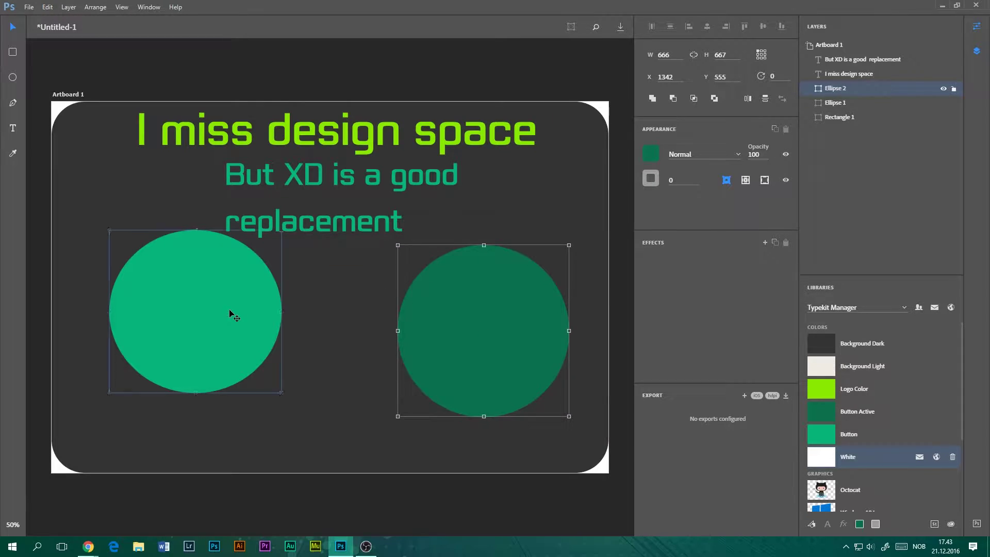
{"action": "left_click_drag", "start_coordinate": [230, 311], "coordinate": [157, 406]}
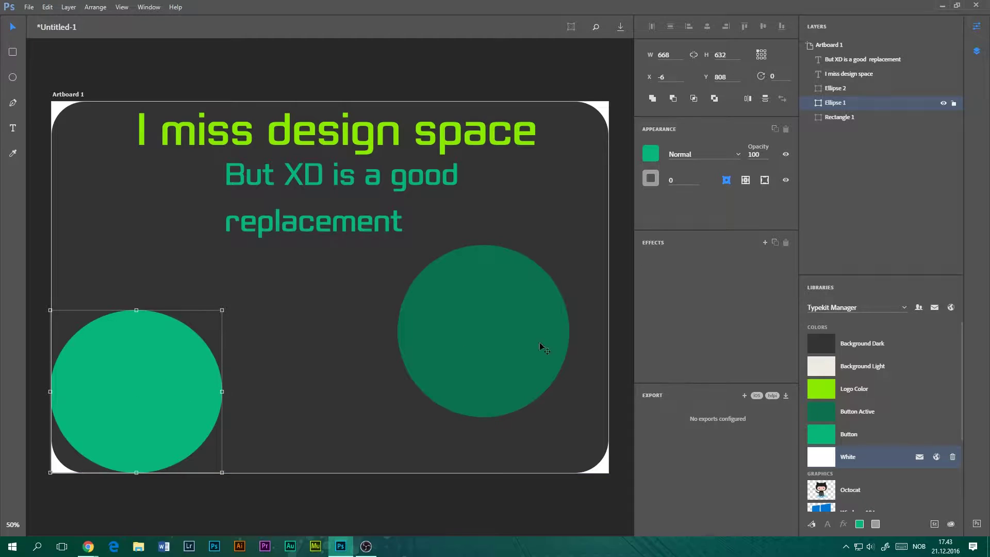
{"action": "left_click_drag", "start_coordinate": [526, 347], "coordinate": [547, 288]}
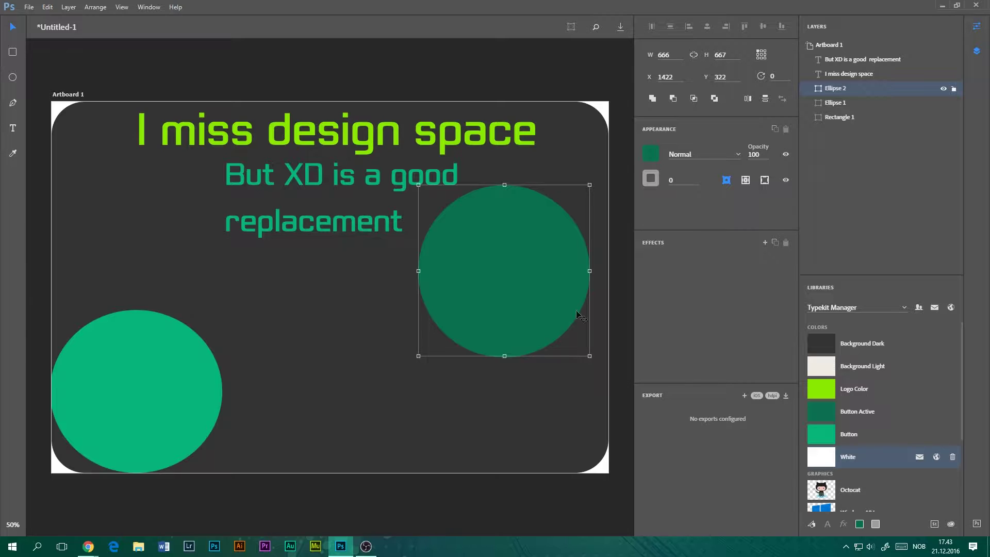
Step: Add a drop shadow with blur 100 and spread 10 to the dark circle
{"action": "left_click", "coordinate": [765, 243]}
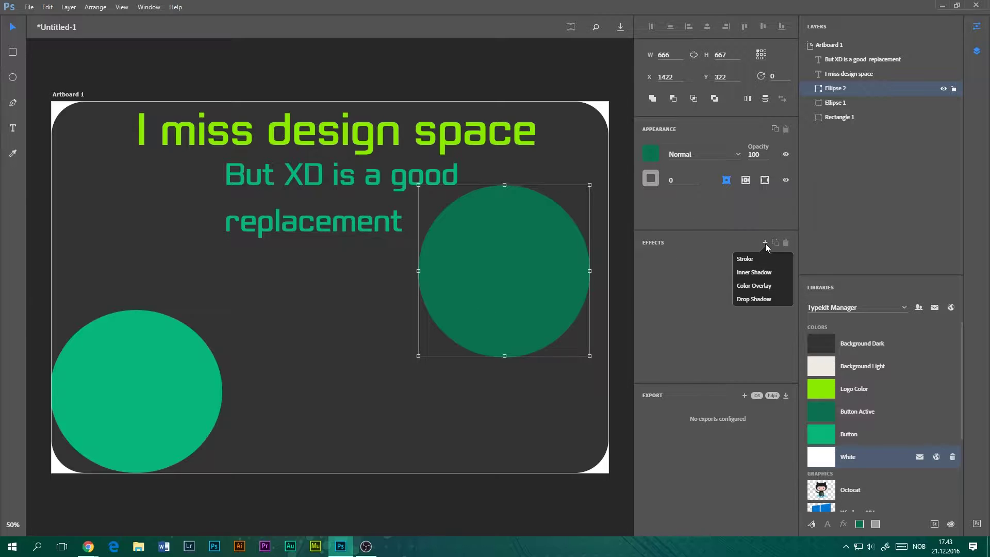
{"action": "left_click", "coordinate": [750, 299]}
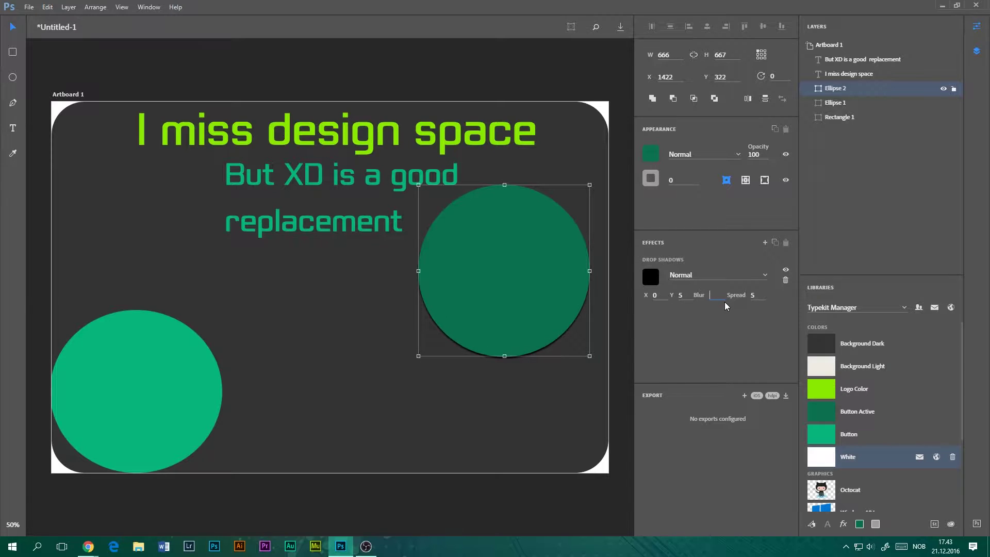
{"action": "type", "text": "100"}
{"action": "left_click", "coordinate": [762, 294]}
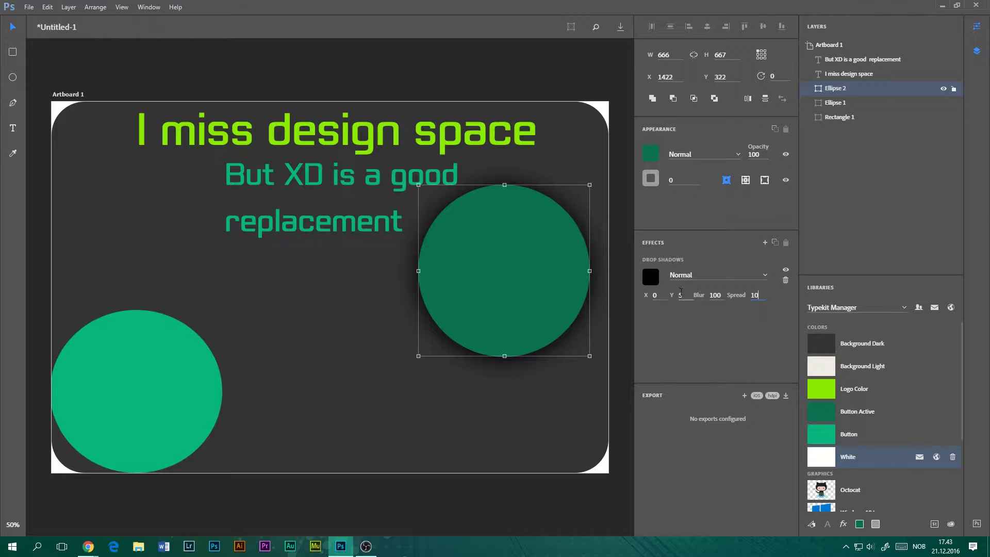
{"action": "left_click", "coordinate": [190, 387]}
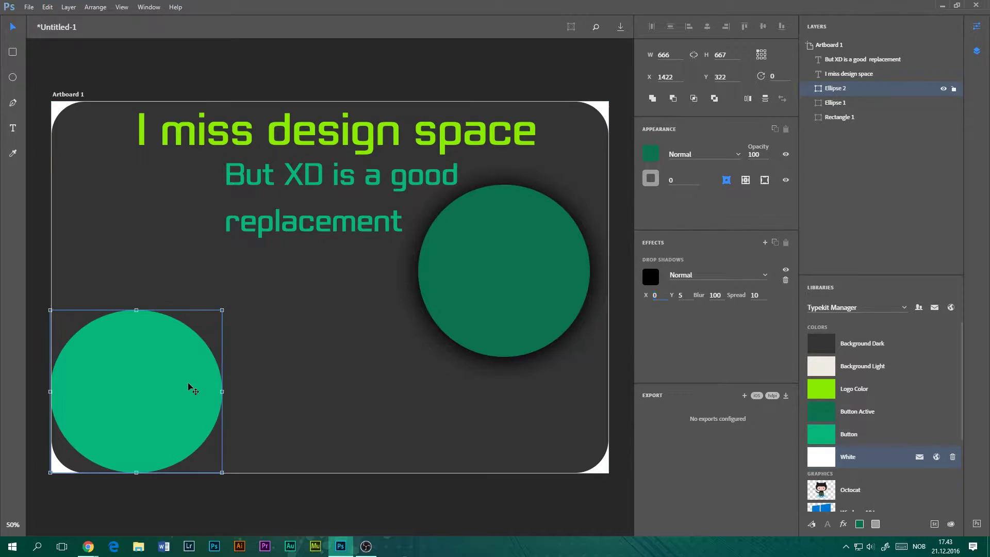
Step: Give Ellipse 1 a Dissolve inner shadow (Y 0, blur 25, spread 10) and move it up-right
{"action": "left_click", "coordinate": [764, 242]}
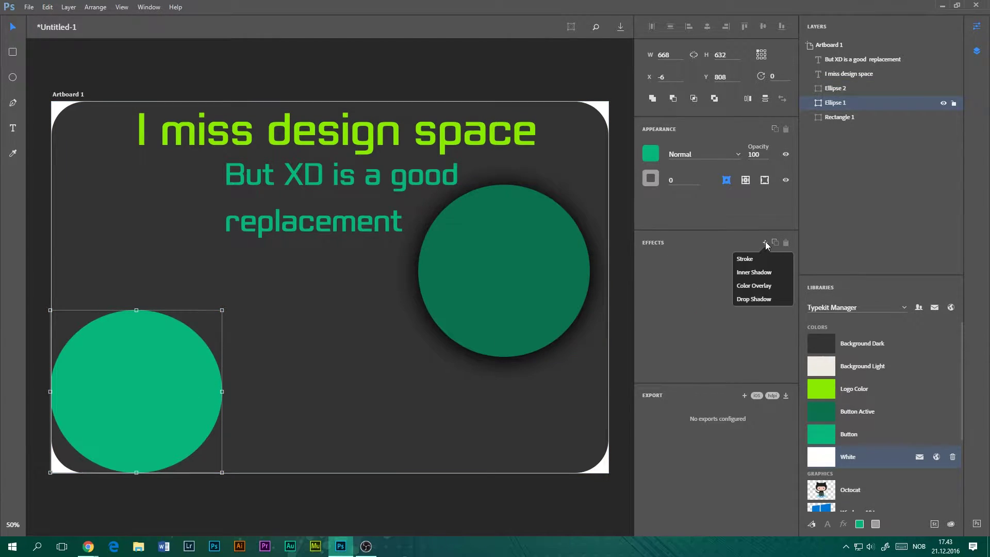
{"action": "left_click", "coordinate": [760, 273]}
{"action": "left_click", "coordinate": [716, 275]}
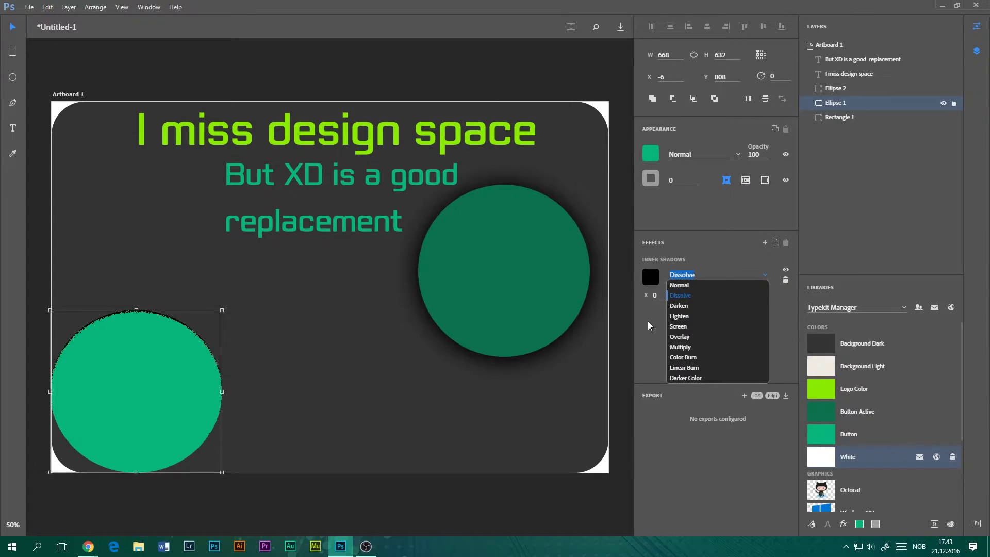
{"action": "left_click", "coordinate": [649, 325]}
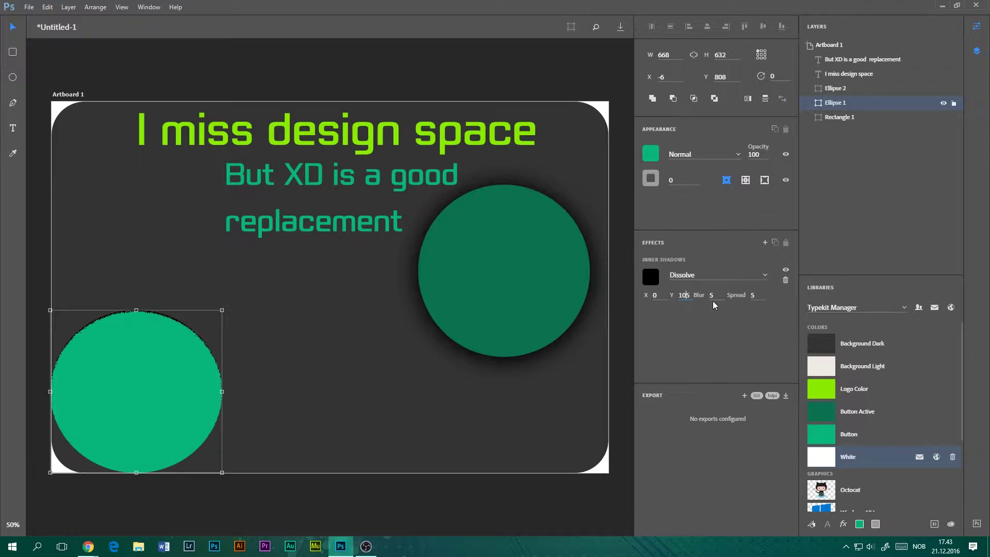
{"action": "left_click", "coordinate": [710, 296]}
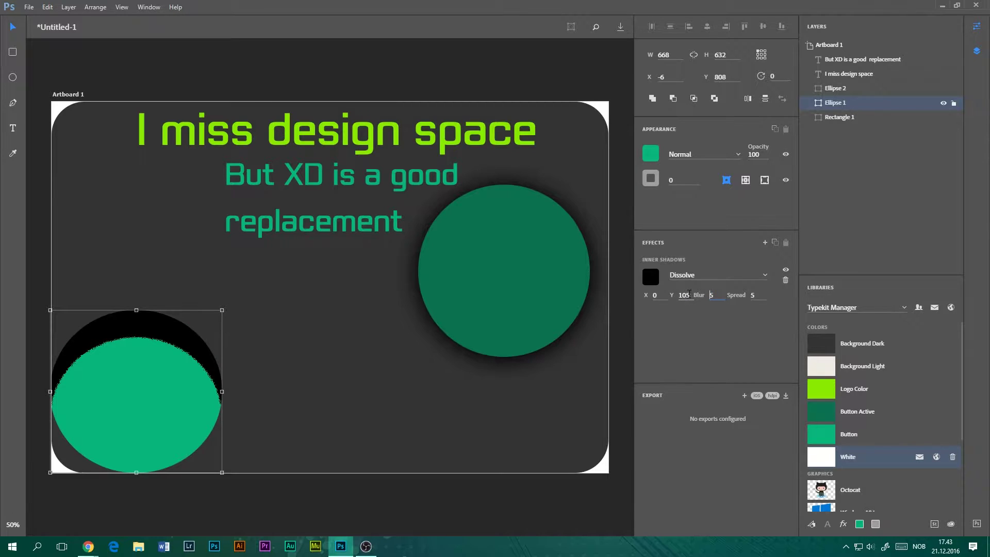
{"action": "left_click", "coordinate": [679, 296]}
{"action": "type", "text": "0"}
{"action": "left_click", "coordinate": [714, 295]}
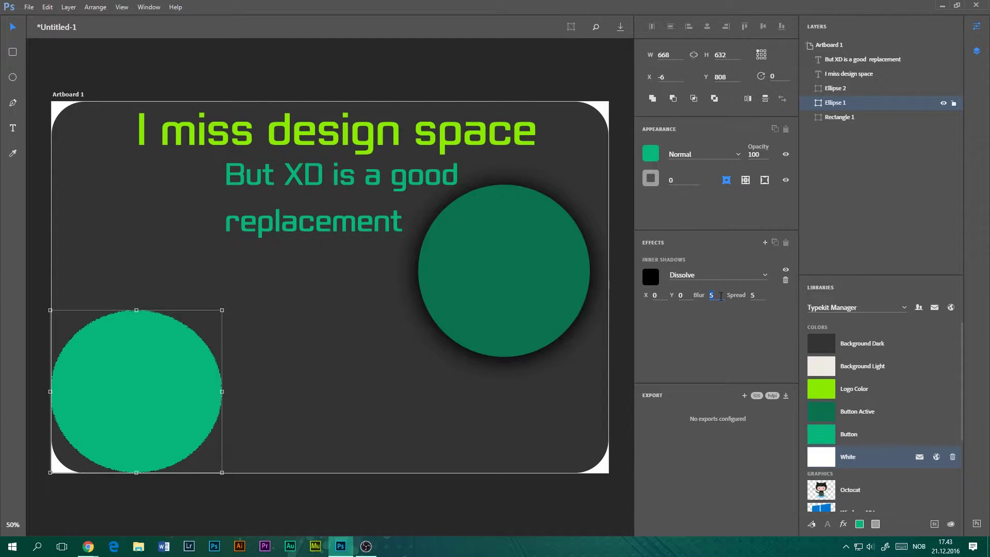
{"action": "type", "text": "2"}
{"action": "left_click", "coordinate": [752, 295]}
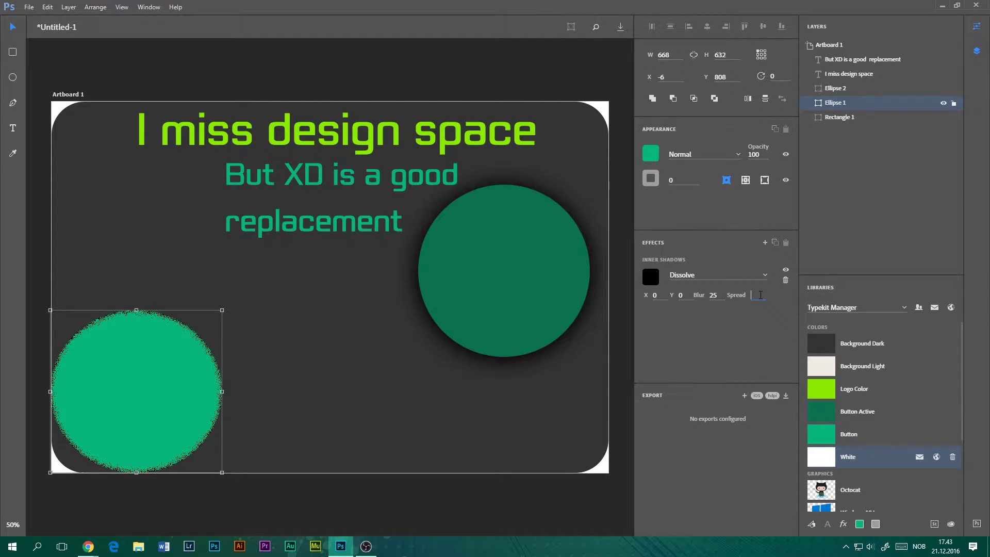
{"action": "key", "text": "Return"}
{"action": "left_click_drag", "start_coordinate": [147, 387], "coordinate": [199, 366]}
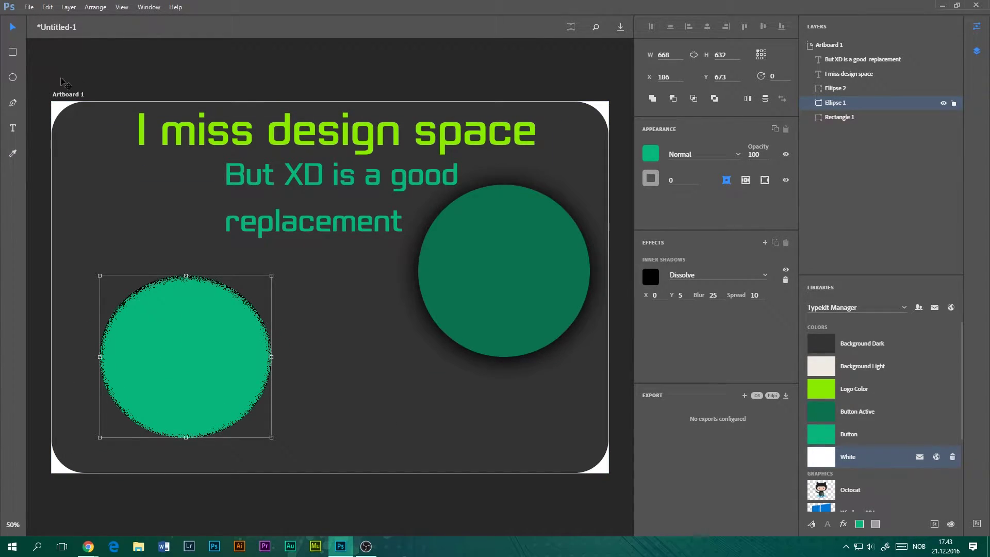
{"action": "left_click", "coordinate": [65, 95]}
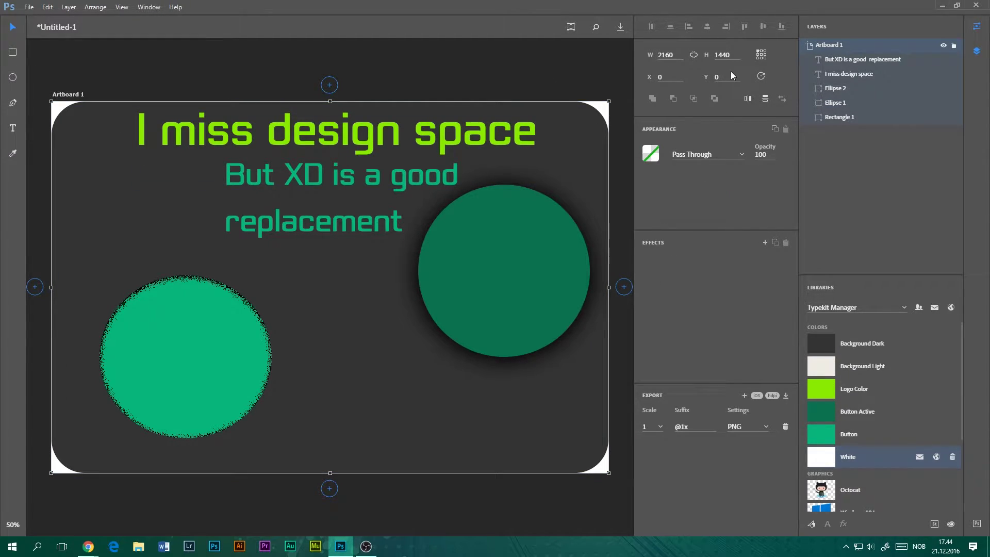
Step: Rename Artboard 1 to 'This is Design Space!!!!!' and add a second artboard to its right
{"action": "double_click", "coordinate": [841, 45]}
{"action": "type", "text": "Thu"}
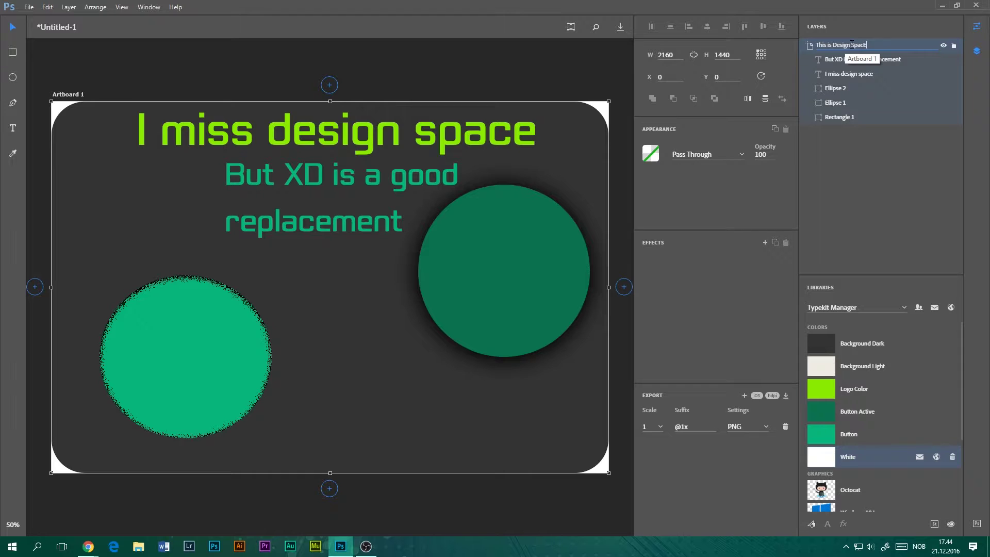
{"action": "type", "text": "!!!!!"}
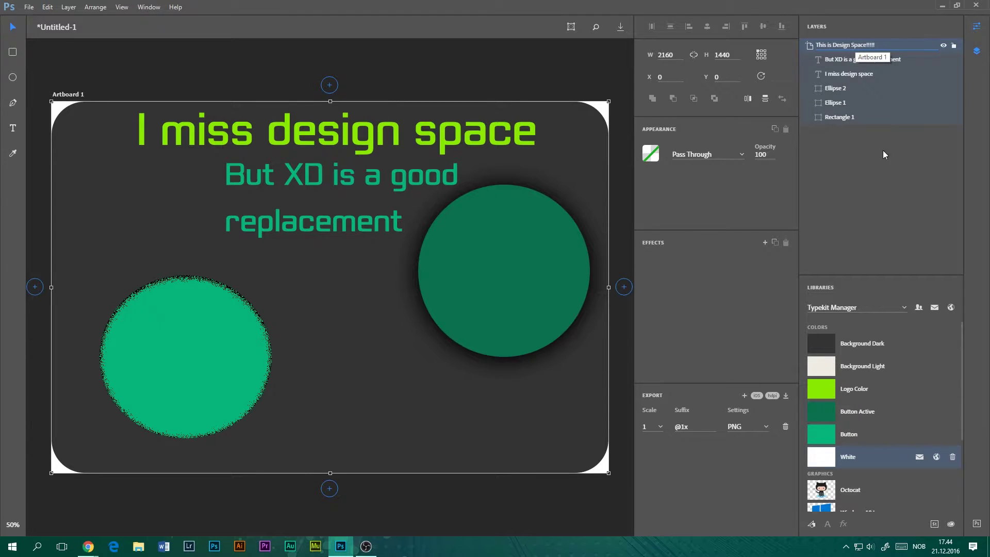
{"action": "left_click", "coordinate": [874, 169]}
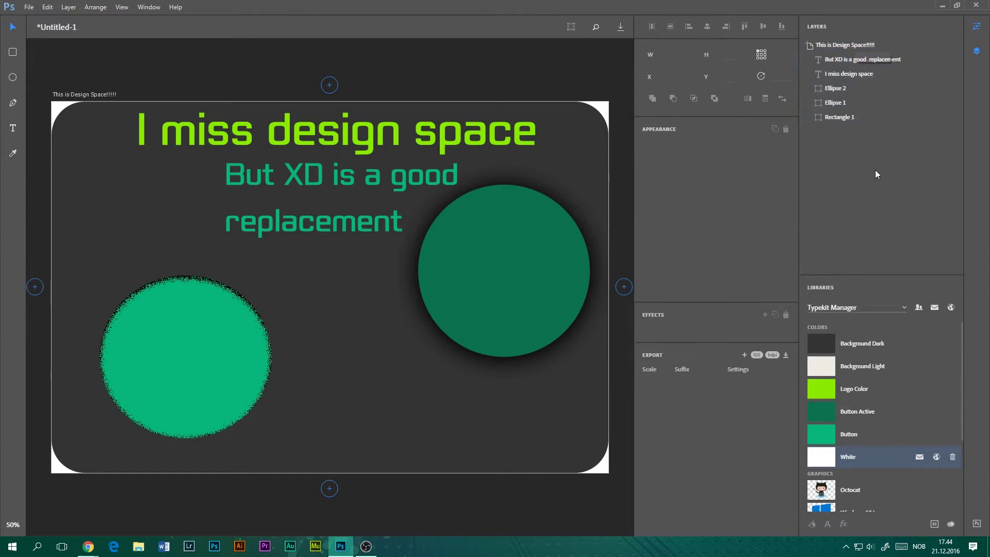
{"action": "left_click", "coordinate": [86, 96]}
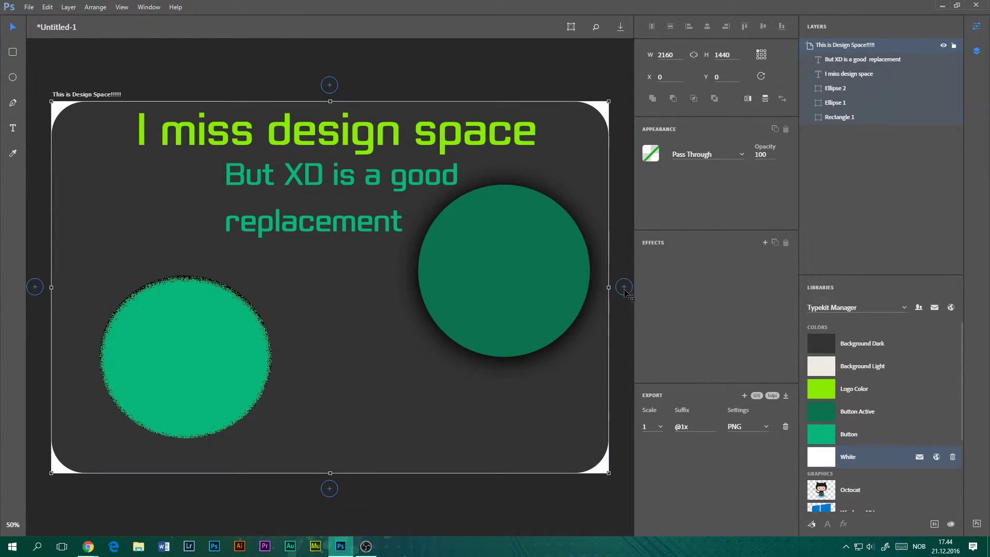
{"action": "left_click", "coordinate": [623, 288]}
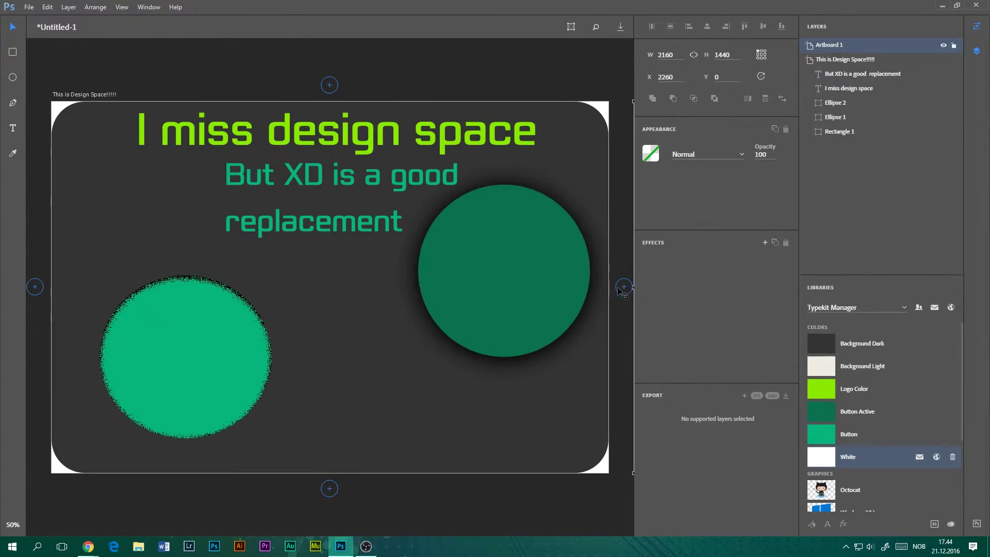
Step: Bring the new Artboard 1 into view and rename it 'This is no longer a thing. ):'
{"action": "left_click", "coordinate": [546, 284]}
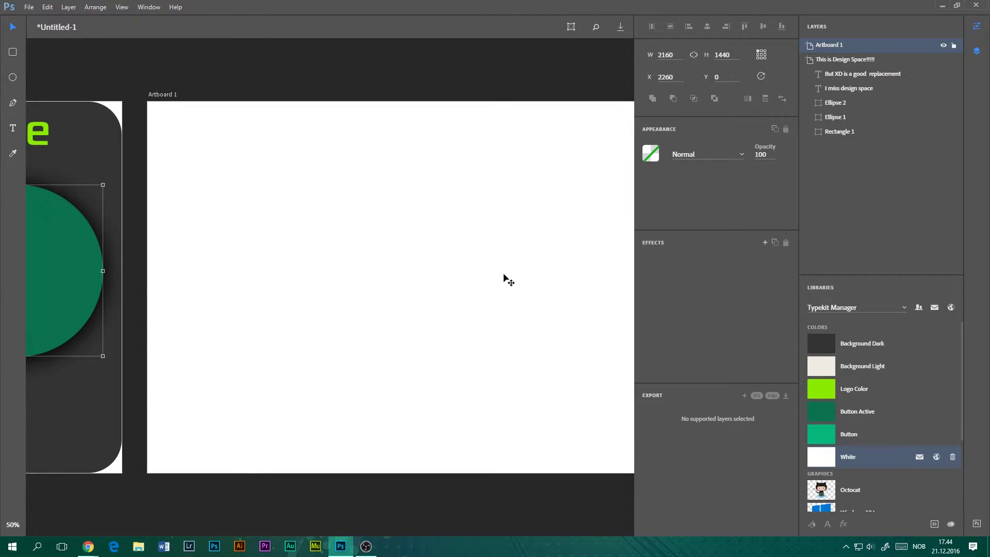
{"action": "double_click", "coordinate": [828, 46]}
{"action": "type", "text": "This is no longer a thing..."}
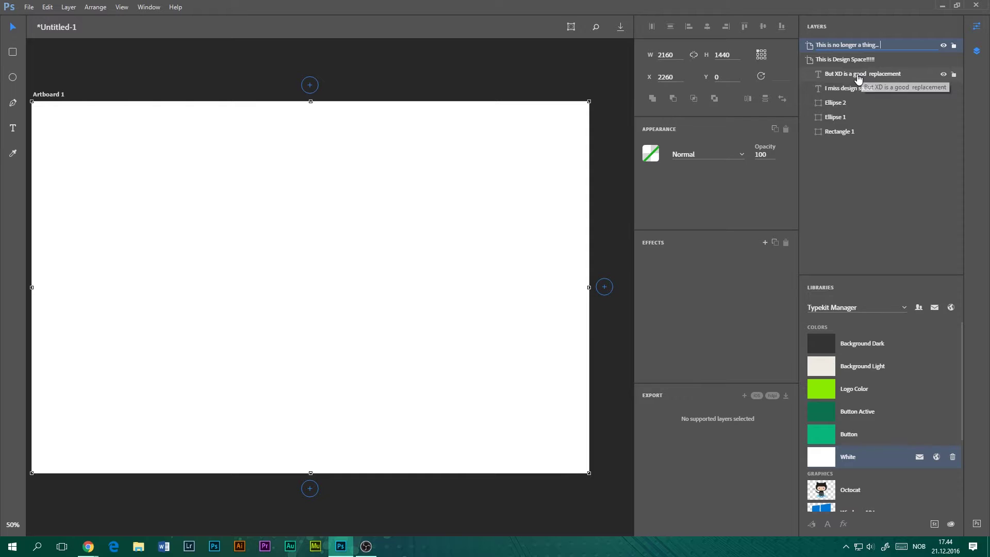
{"action": "type", "text": ")"}
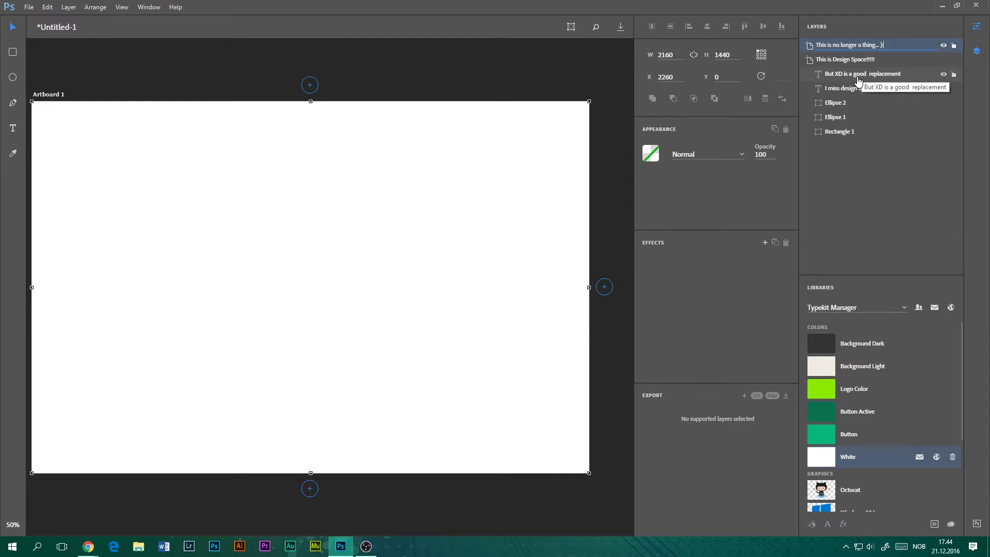
{"action": "left_click", "coordinate": [867, 193]}
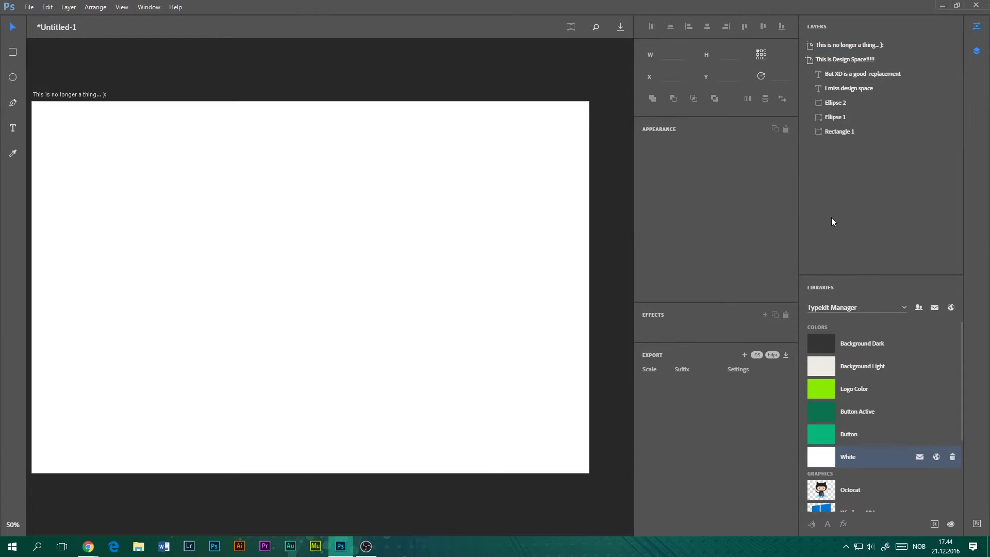
{"action": "double_click", "coordinate": [883, 44]}
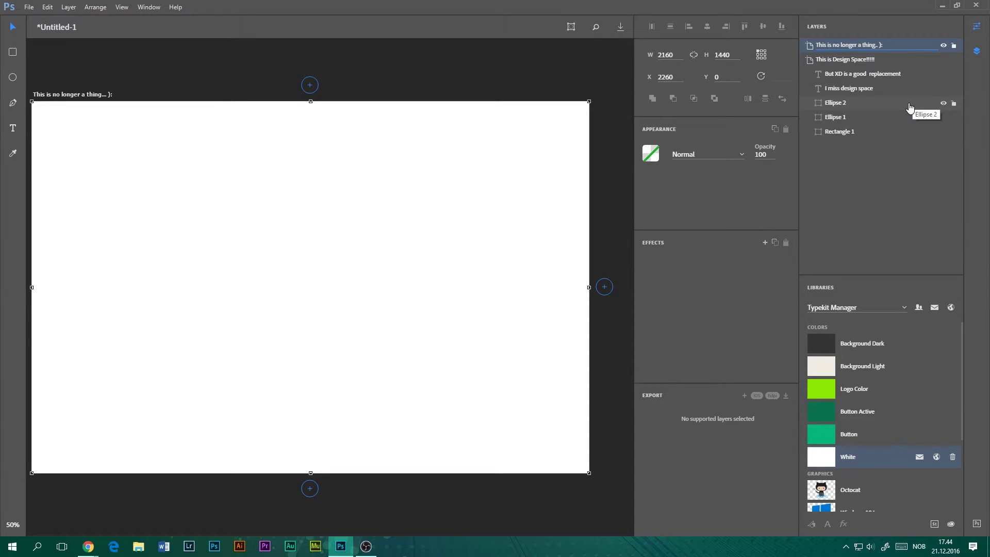
{"action": "key", "text": "Return"}
Step: Add a text box reading 'I will go cry now...' coloured with the Logo Color green swatch
{"action": "left_click", "coordinate": [13, 128]}
{"action": "left_click_drag", "start_coordinate": [141, 133], "coordinate": [451, 262]}
{"action": "type", "text": "I wi"}
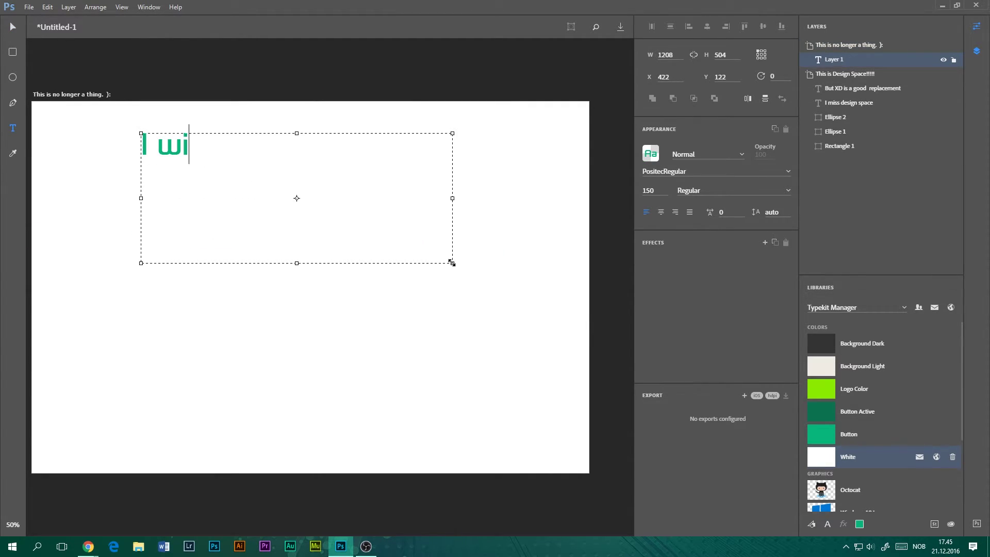
{"action": "type", "text": "ll go cry "}
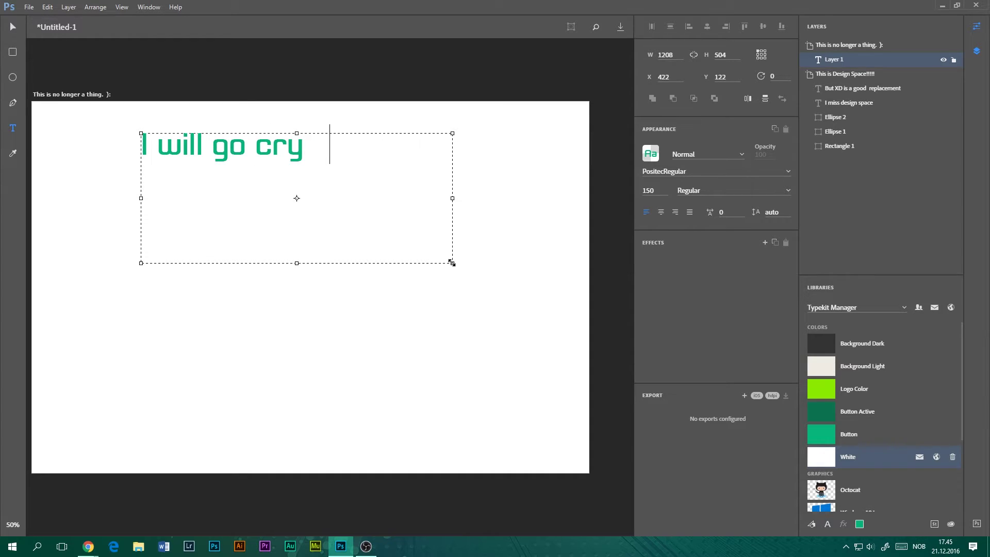
{"action": "type", "text": "now...."}
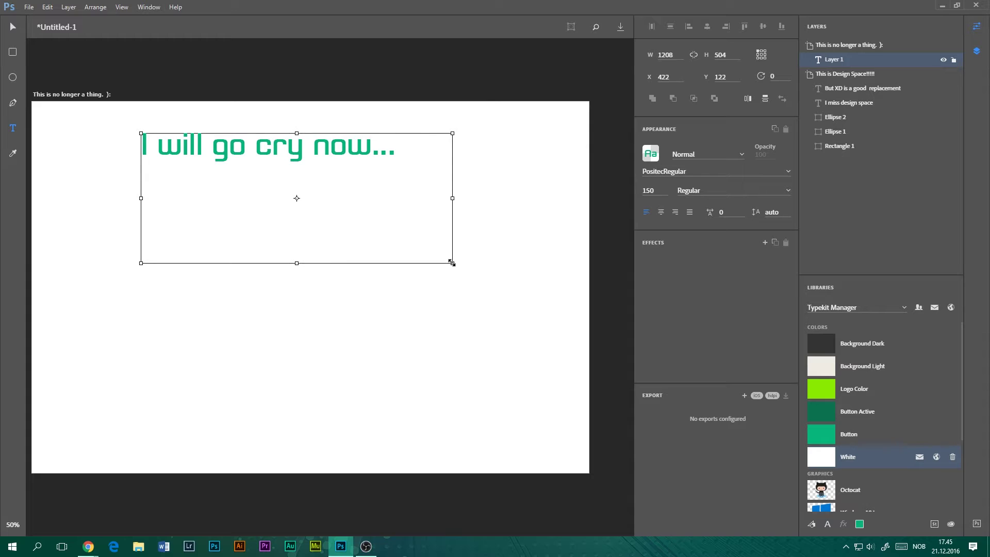
{"action": "key", "text": "ctrl+a"}
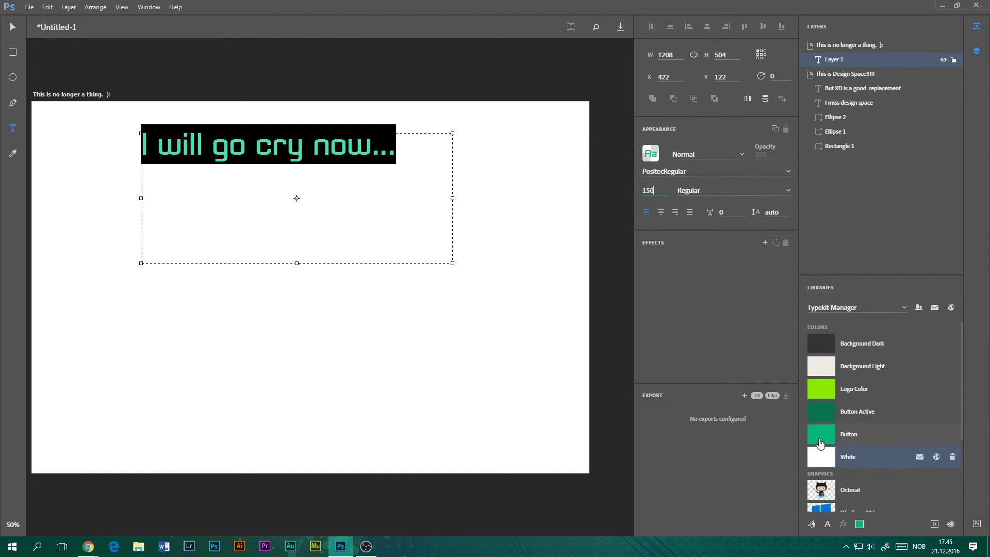
{"action": "left_click", "coordinate": [821, 390]}
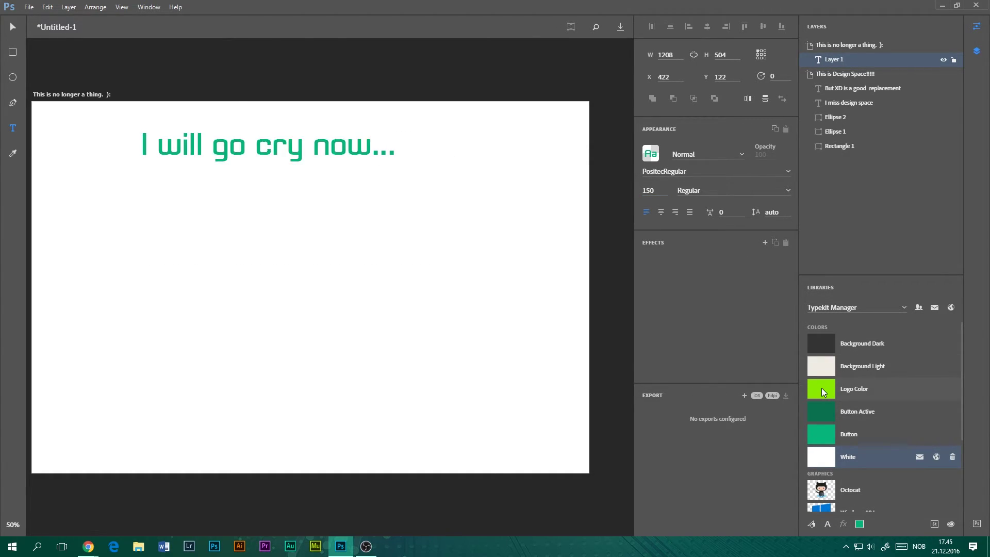